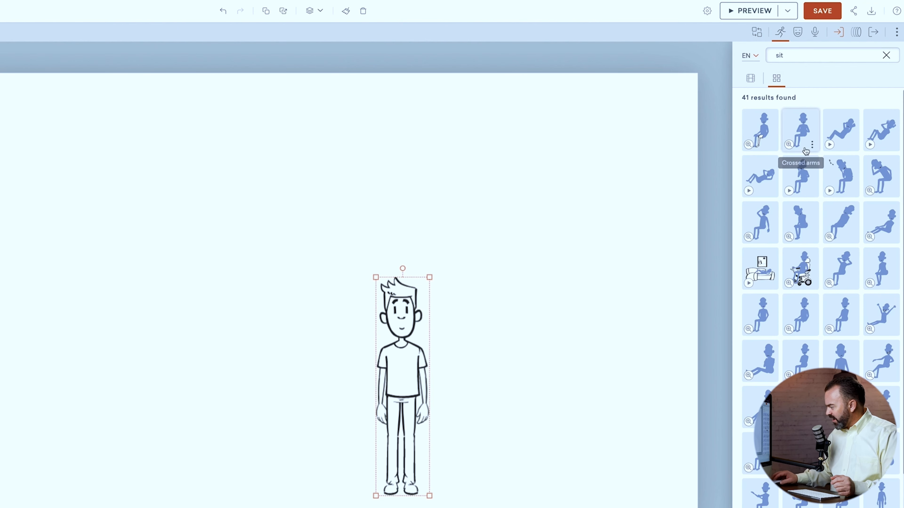
Change the standing character's action to the seated pose with crossed legs and one arm extended forward
scroll(828, 277, "down", 3)
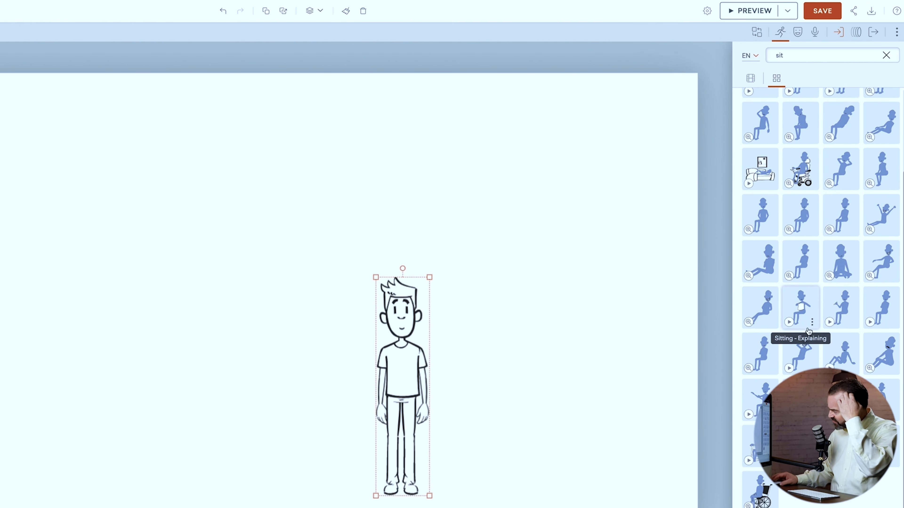
left_click(887, 251)
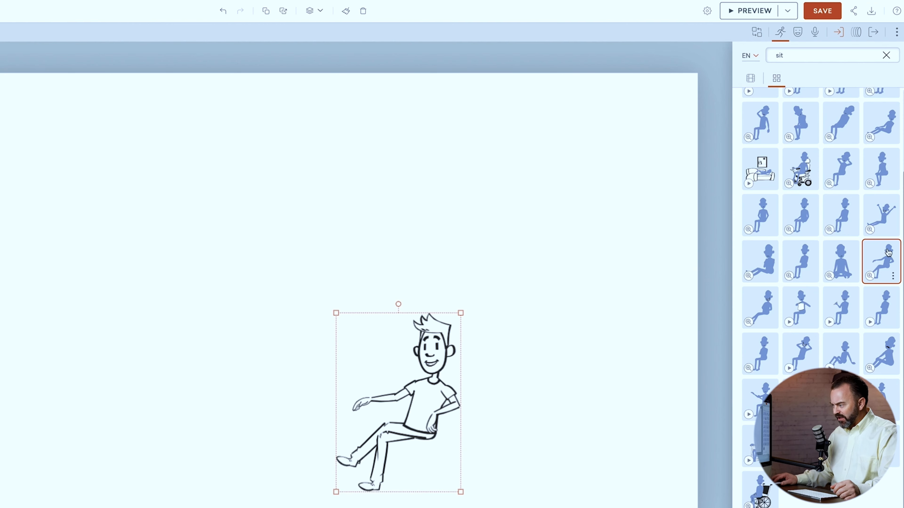
left_click(367, 271)
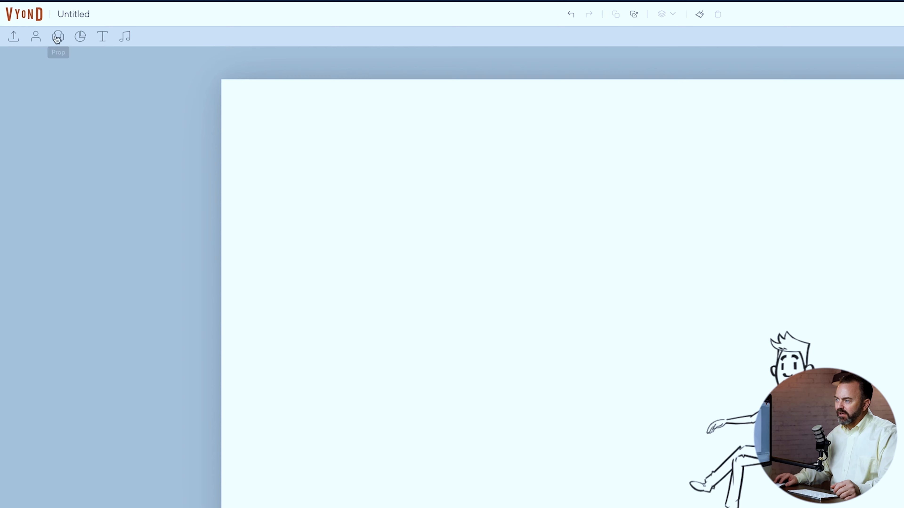
Search the props for "chair" and place the striped folding lawn chair over the seated character
left_click(57, 36)
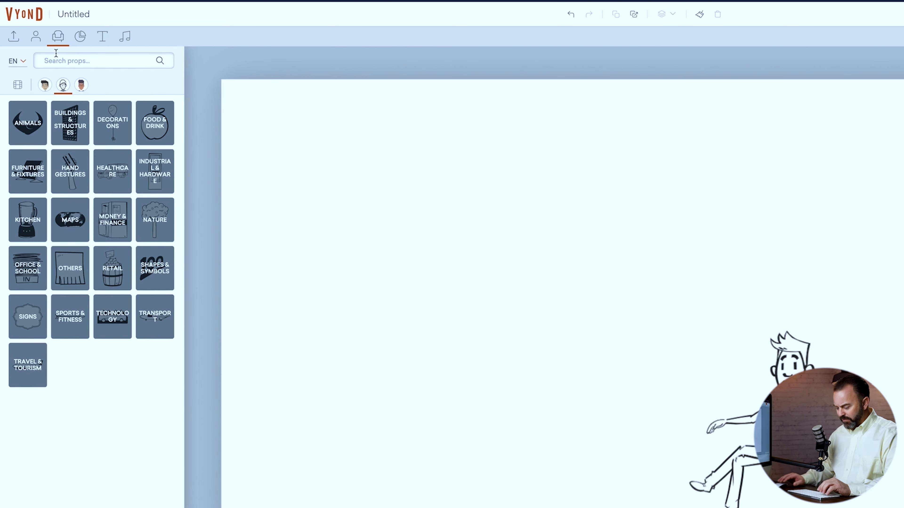
left_click(57, 59)
type("chair")
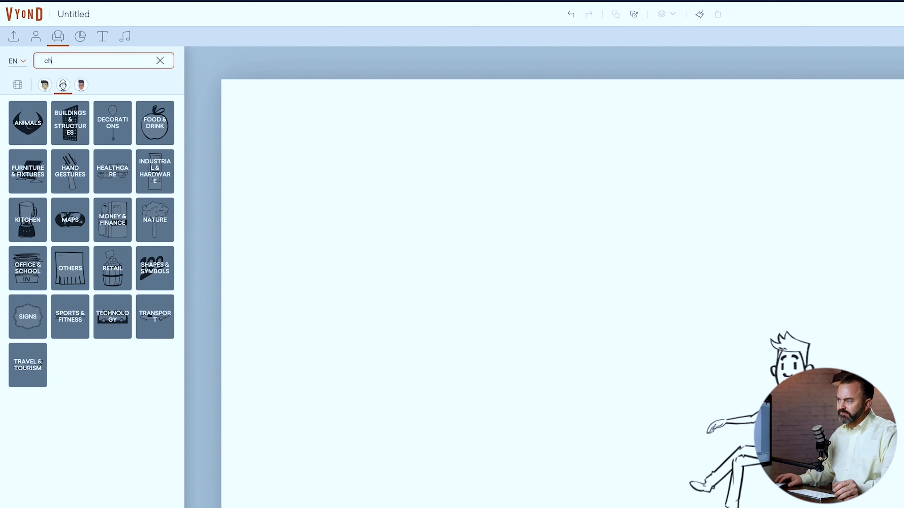
key("Return")
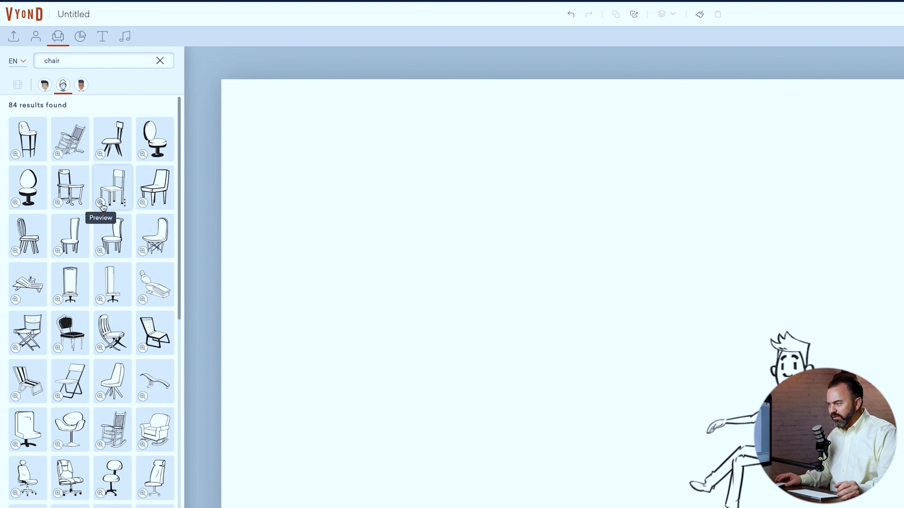
left_click(32, 380)
left_click_drag(421, 259, 526, 362)
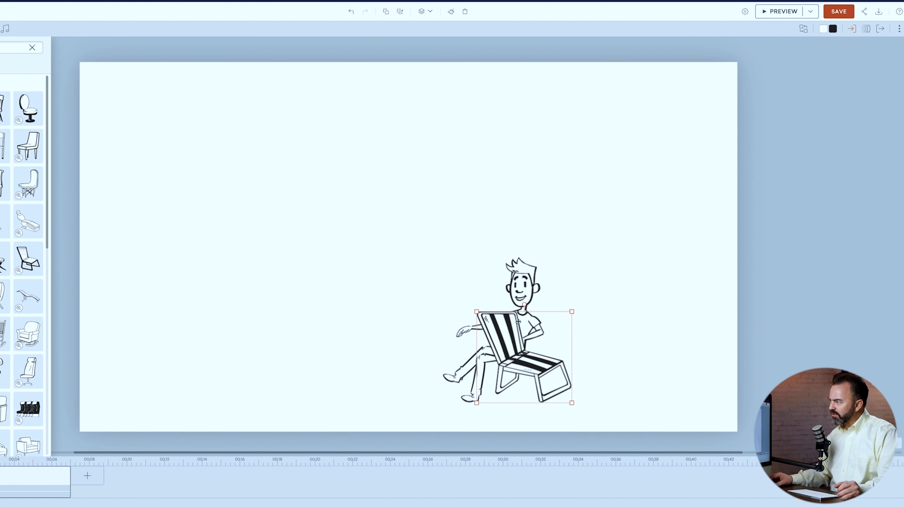
Move the striped chair one level backward so it sits behind the character
left_click(429, 12)
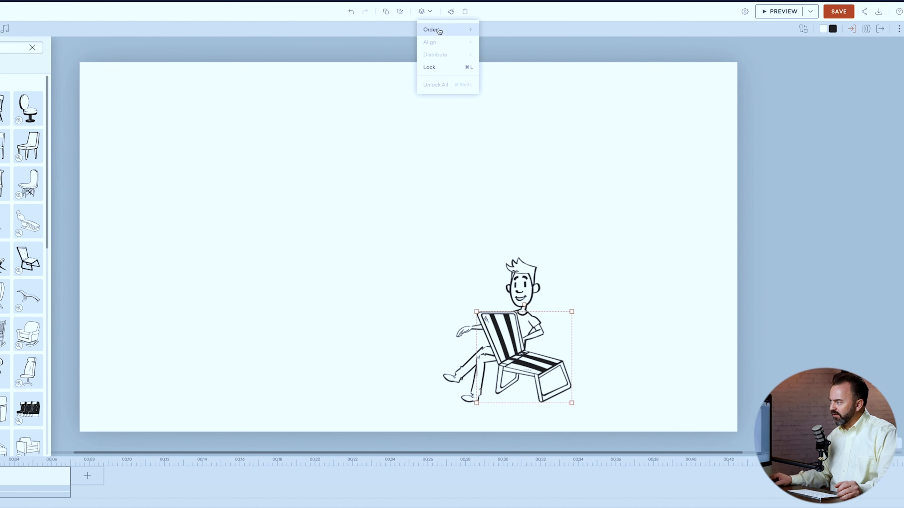
mouse_move(440, 31)
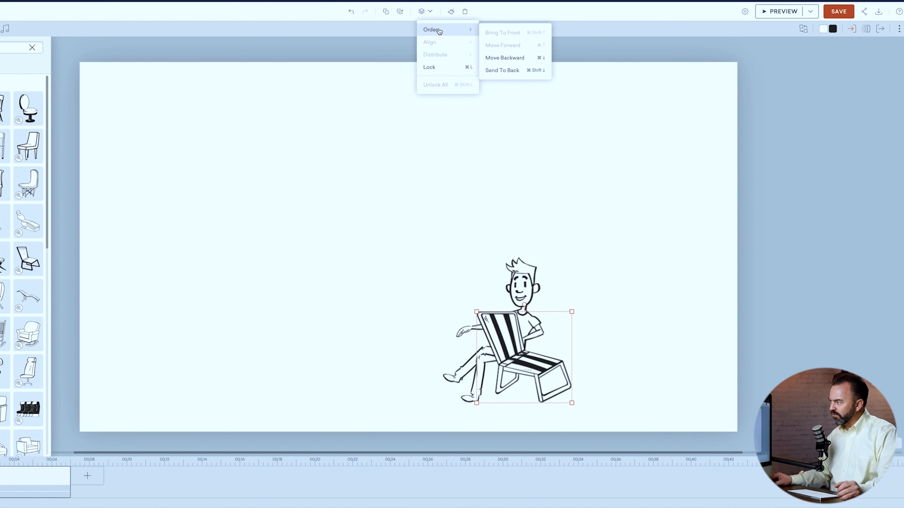
left_click(505, 58)
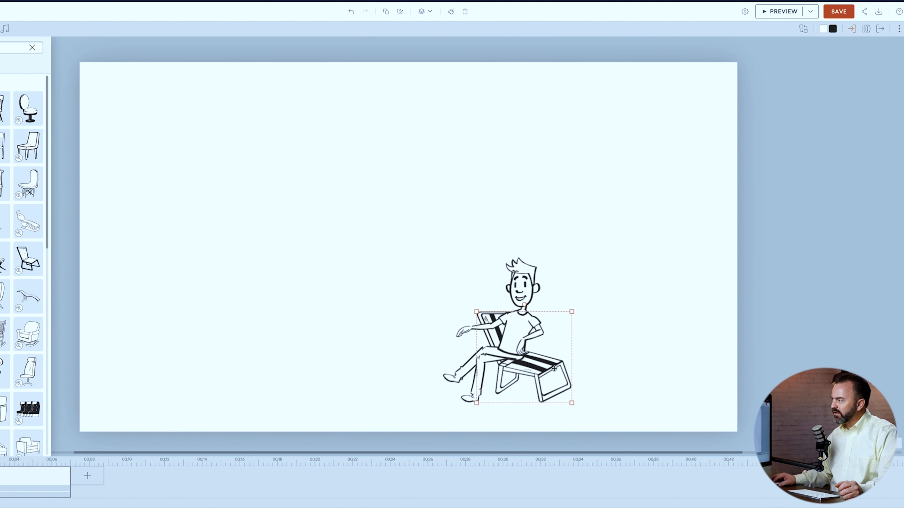
Mirror the striped chair and position it under the character so he sits against its backrest
right_click(540, 371)
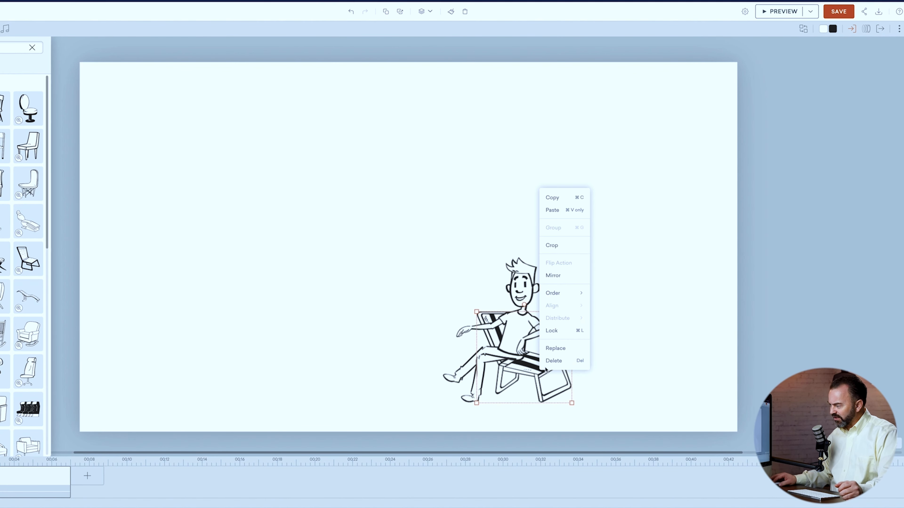
left_click(564, 277)
left_click_drag(545, 343, 536, 340)
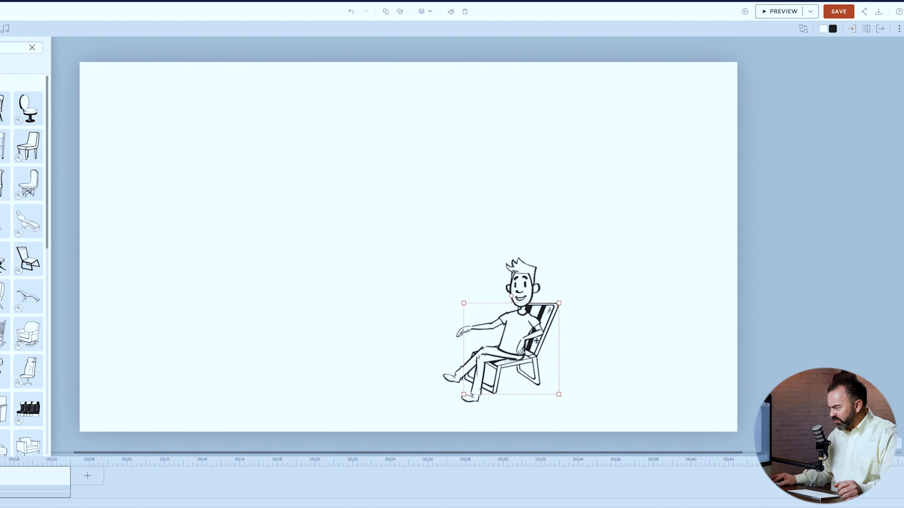
left_click(601, 292)
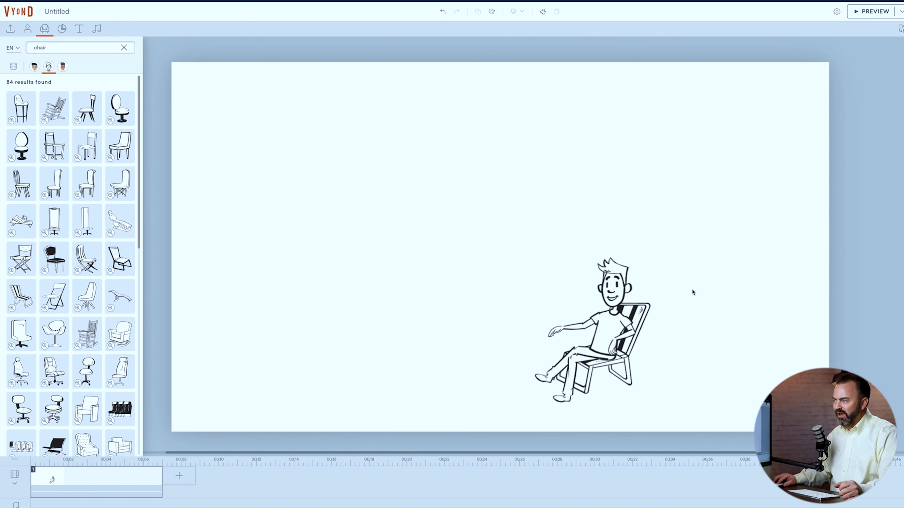
Search the props for "drink", add the cup with the bent straw, and shrink it to fit at the character's outstretched hand
double_click(50, 47)
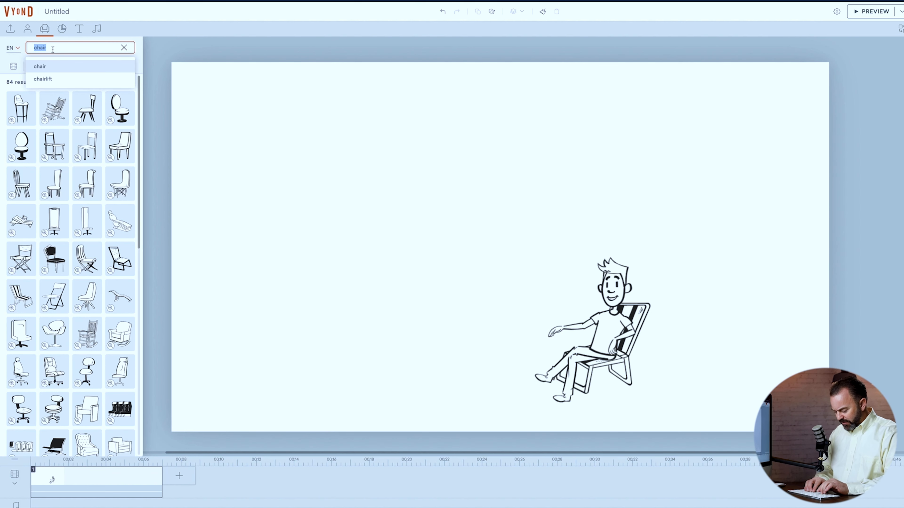
type("drink")
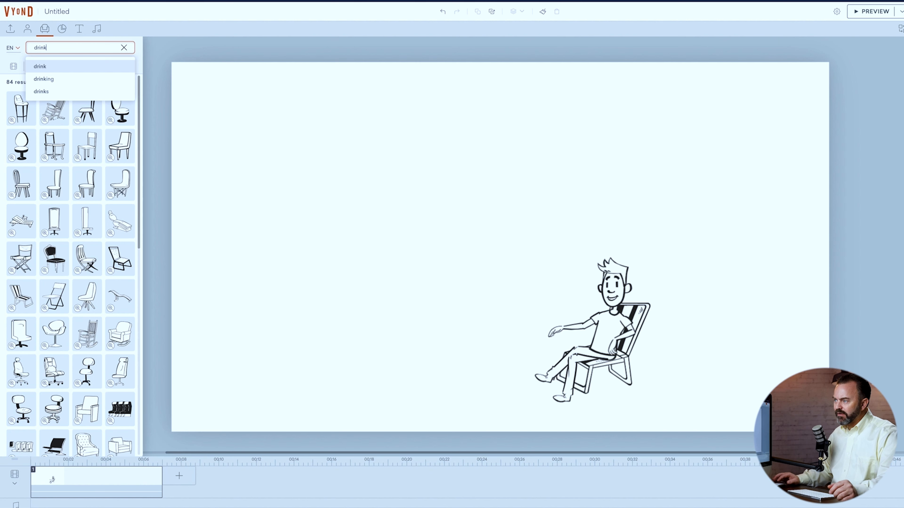
key("Return")
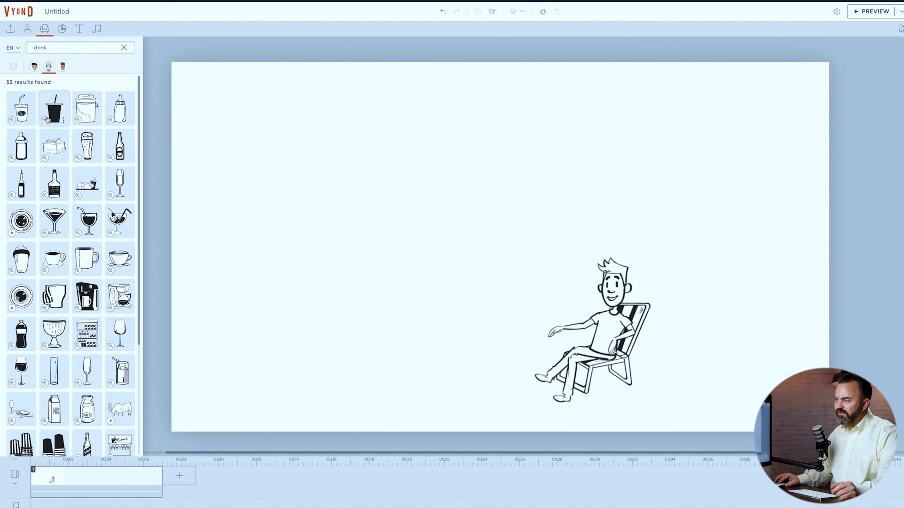
left_click(21, 113)
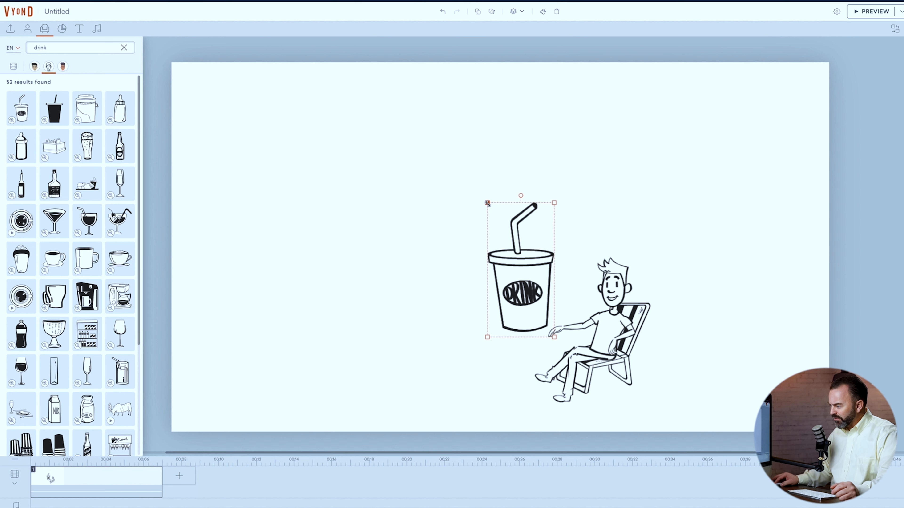
left_click_drag(486, 203, 555, 320)
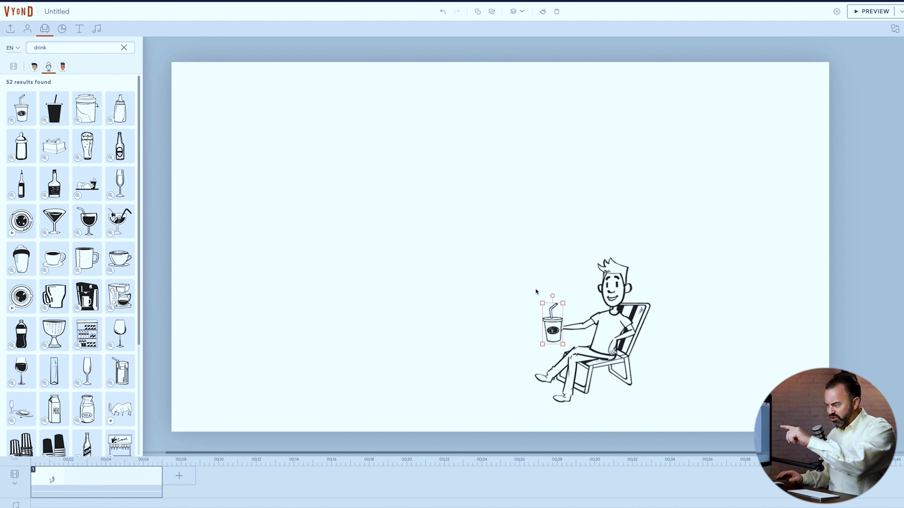
left_click(713, 174)
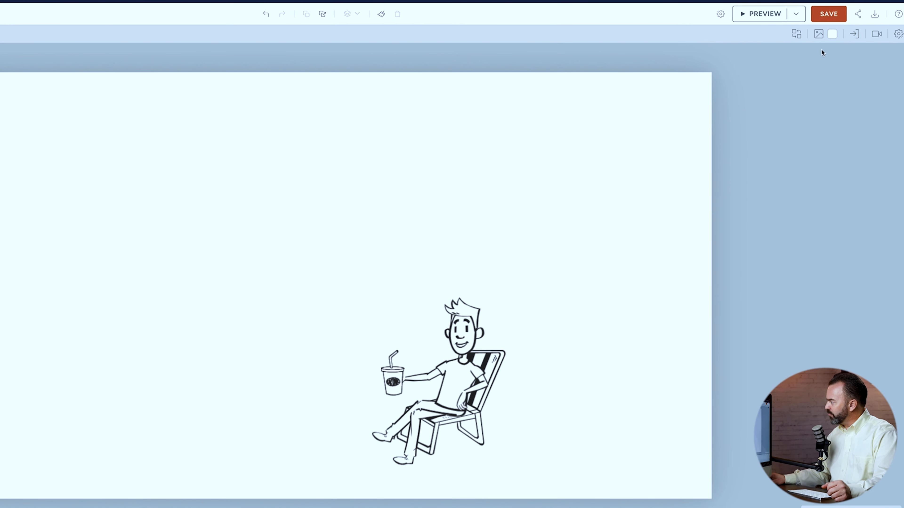
Add a camera to the scene and shrink its frame around the seated character and the drink
left_click(876, 34)
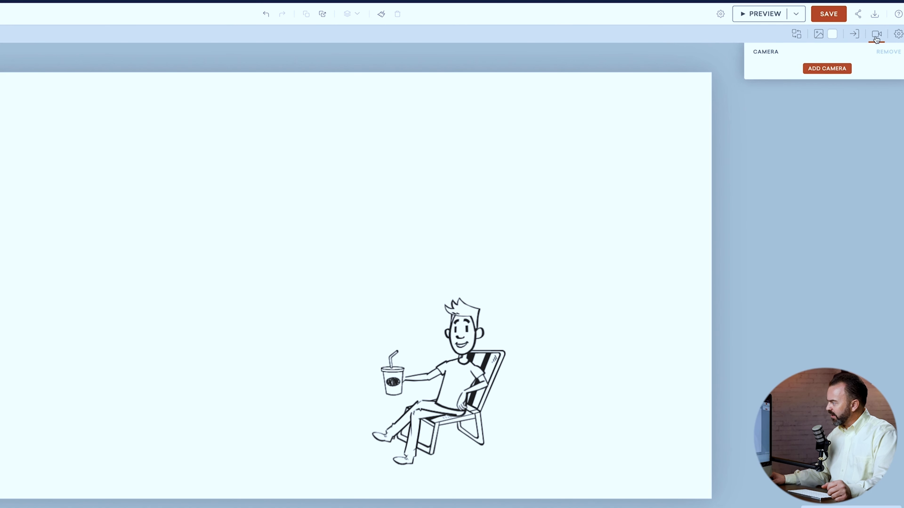
left_click(824, 70)
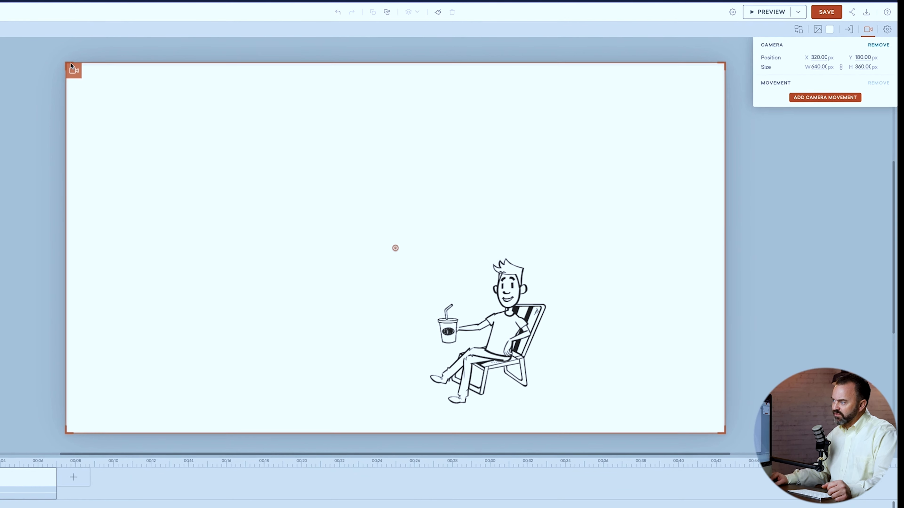
left_click_drag(70, 66, 289, 253)
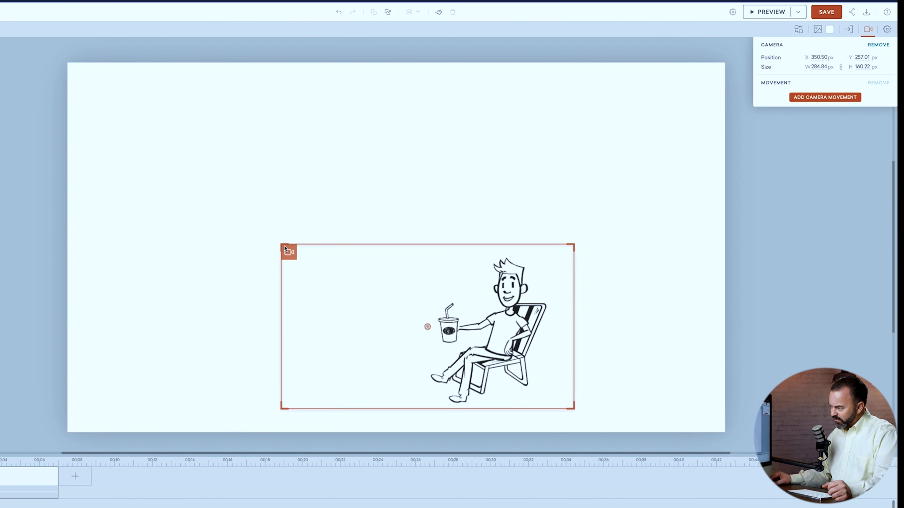
left_click(633, 153)
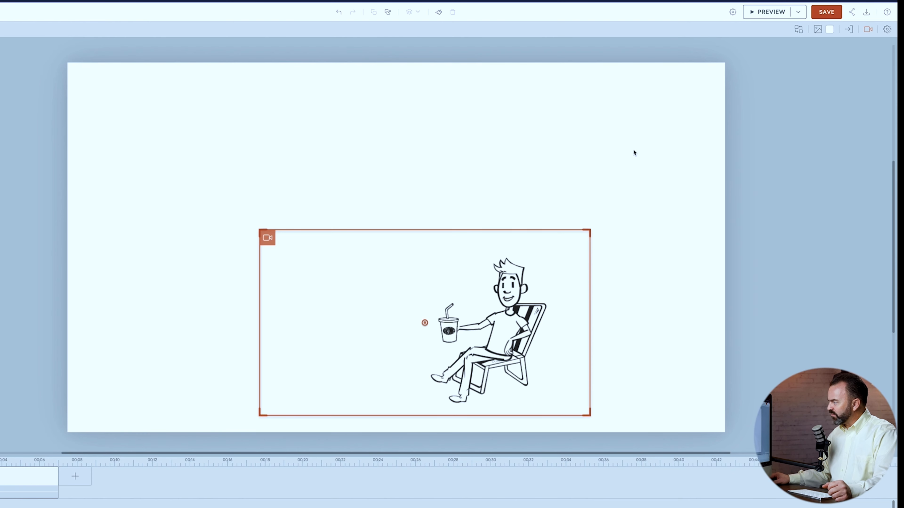
Preview the scene with the camera framing, and enlarge the camera frame slightly around the character
left_click(780, 13)
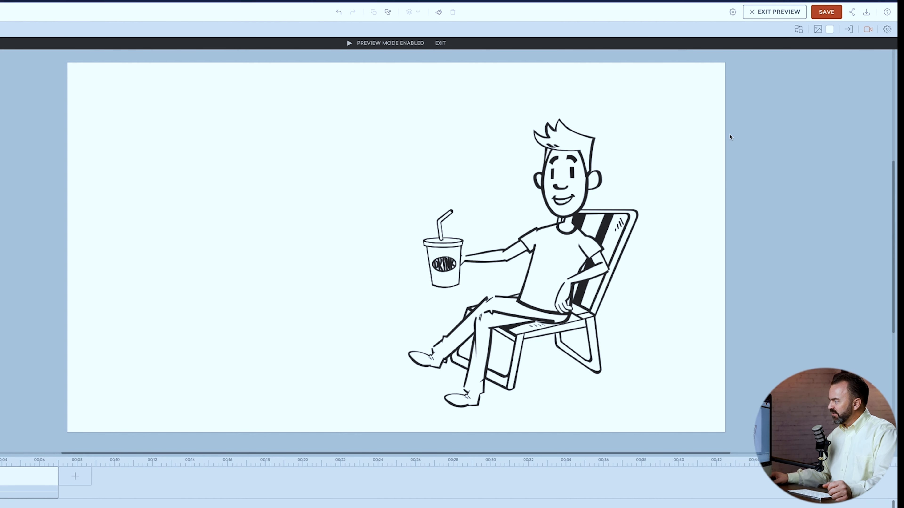
left_click(779, 12)
left_click_drag(255, 222, 212, 207)
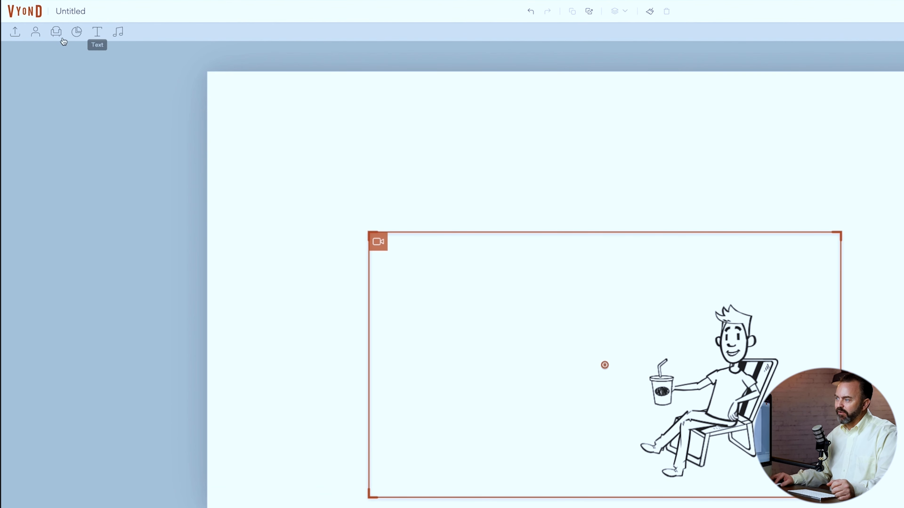
Find the imported audio "BYU Story about Attitude.mp3", add it to the timeline, and play it
left_click(14, 36)
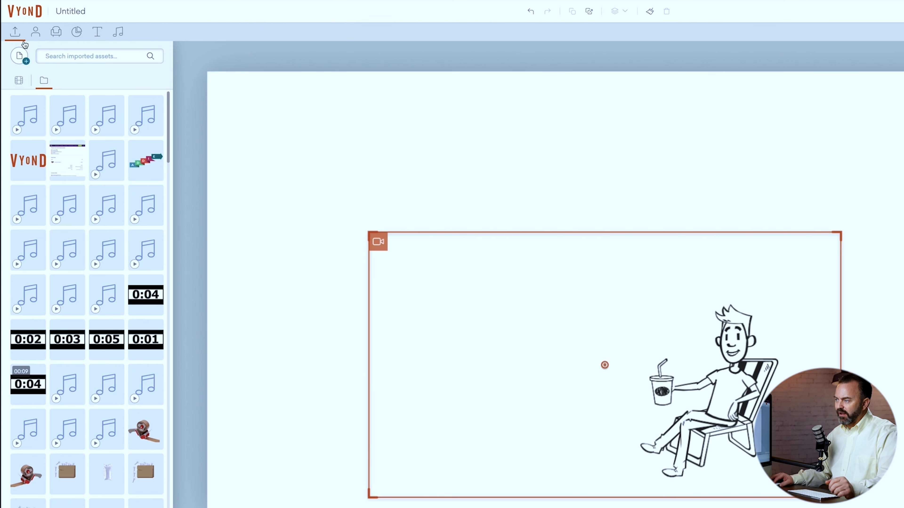
left_click(50, 56)
type("b")
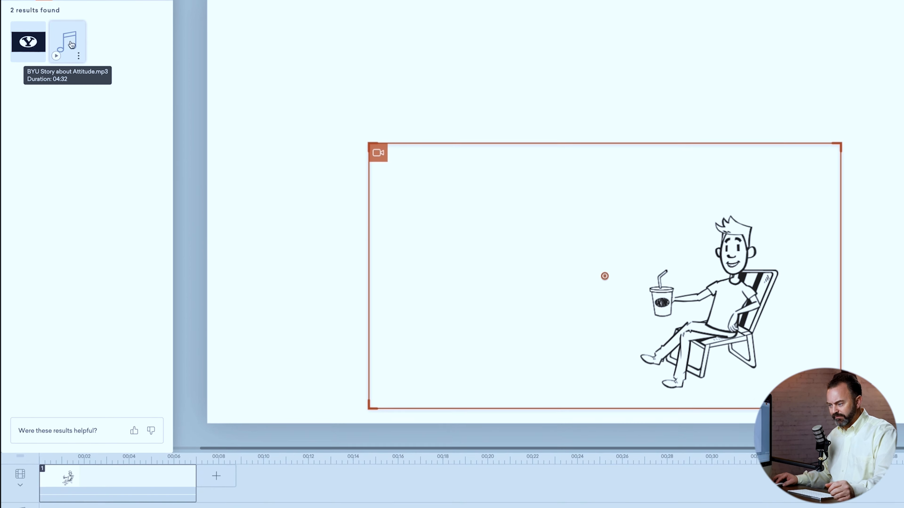
left_click(71, 133)
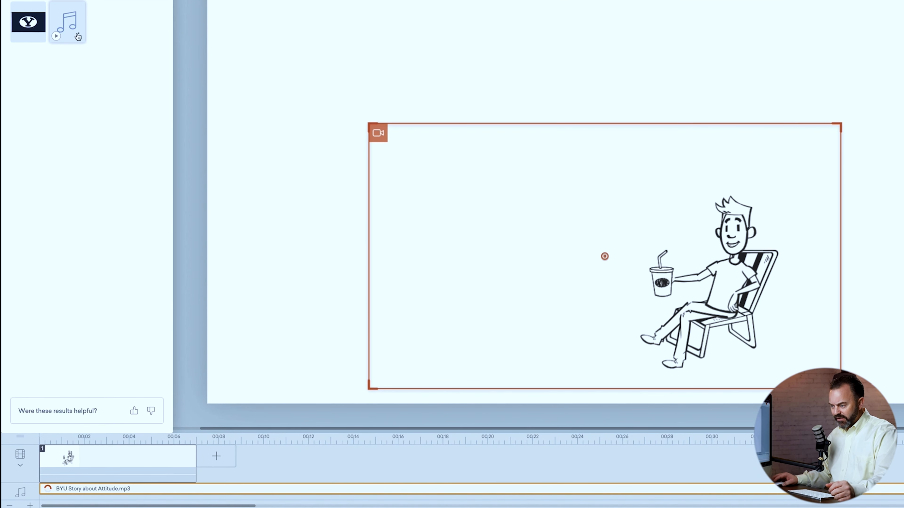
right_click(54, 491)
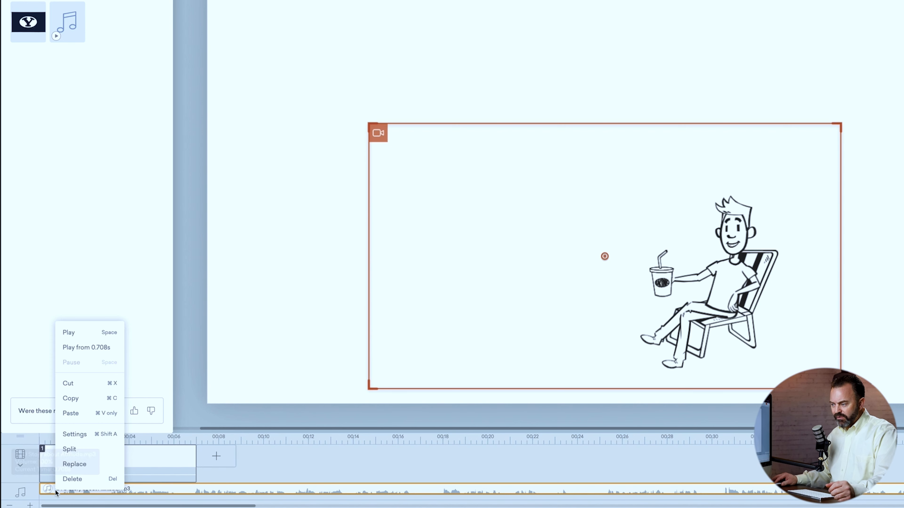
left_click(69, 334)
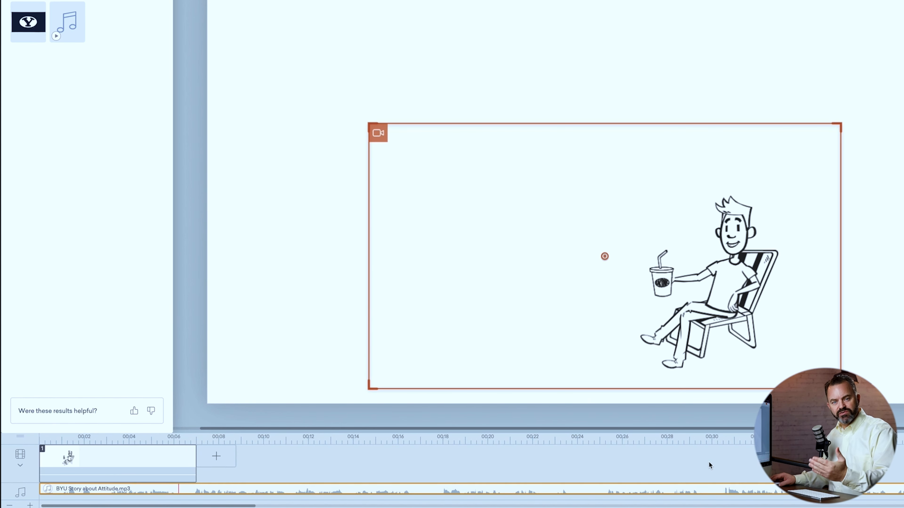
Choose the highlighted "Whiteboard - Real Hand" from the Whiteboard Animation effects as the seated character's enter effect
left_click(748, 317)
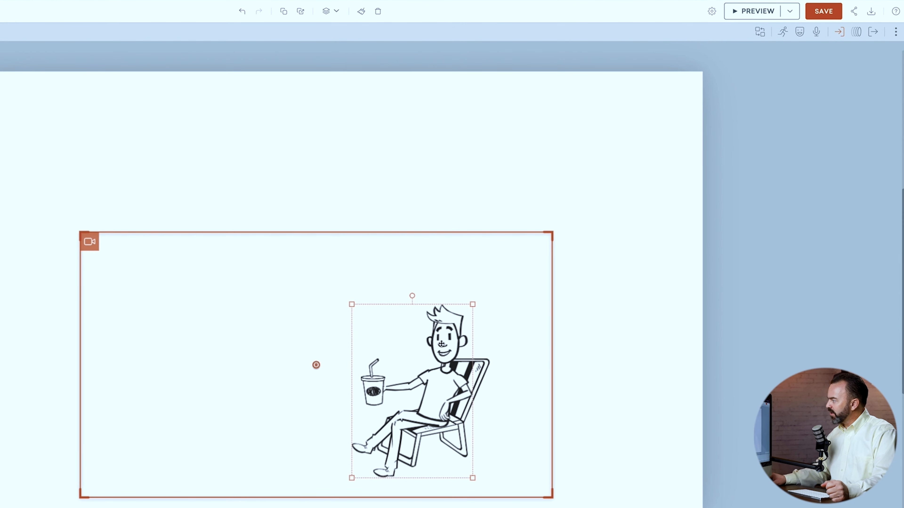
left_click(841, 34)
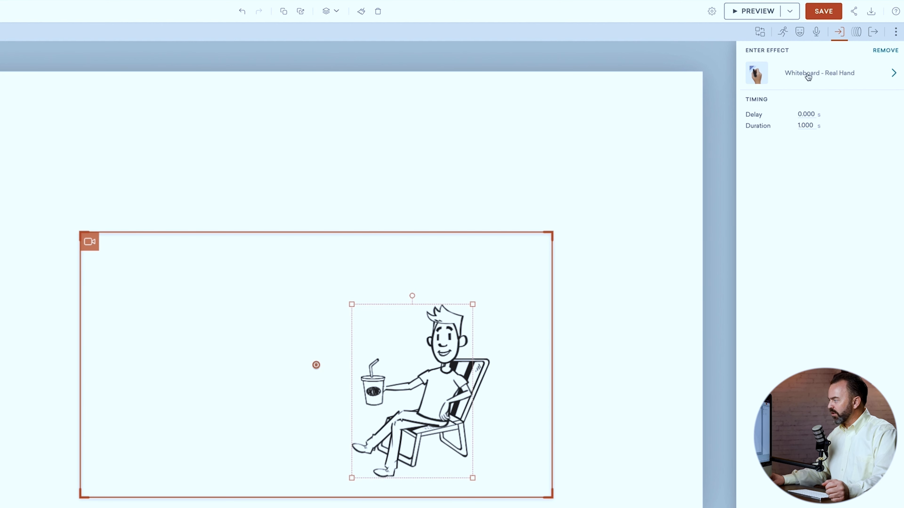
left_click(808, 77)
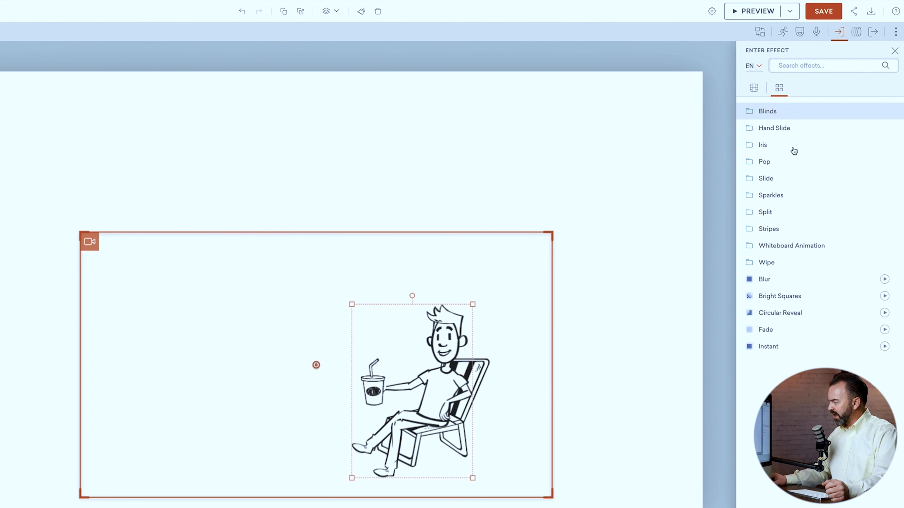
left_click(789, 251)
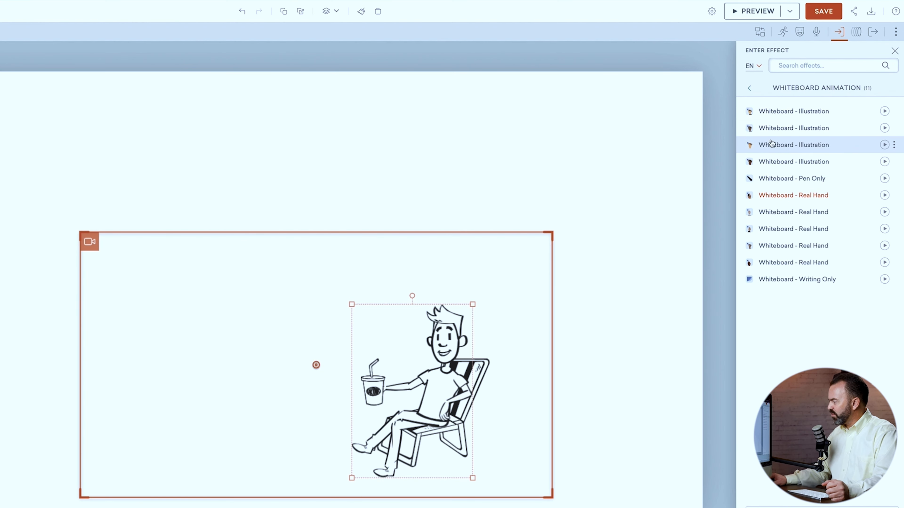
left_click(770, 196)
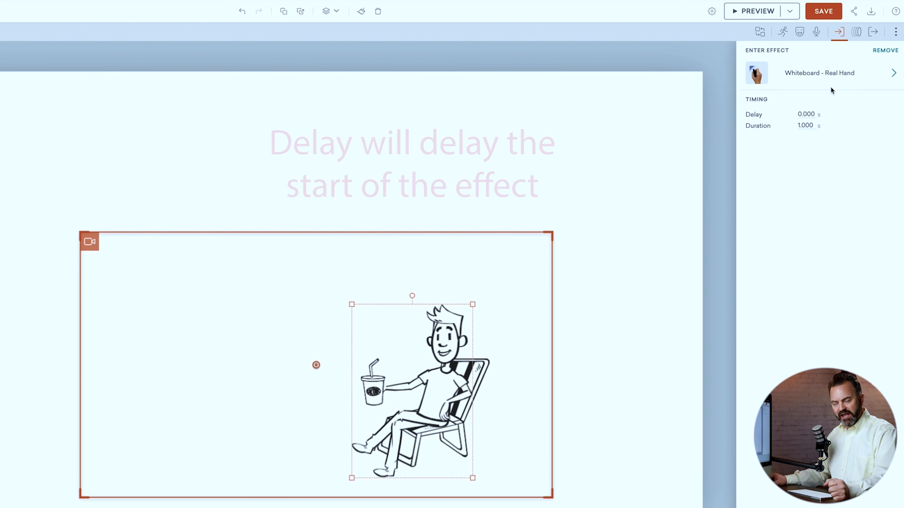
Set the seated character's enter effect to a 1-second delay and a 2.5-second duration
left_click(807, 114)
type("1")
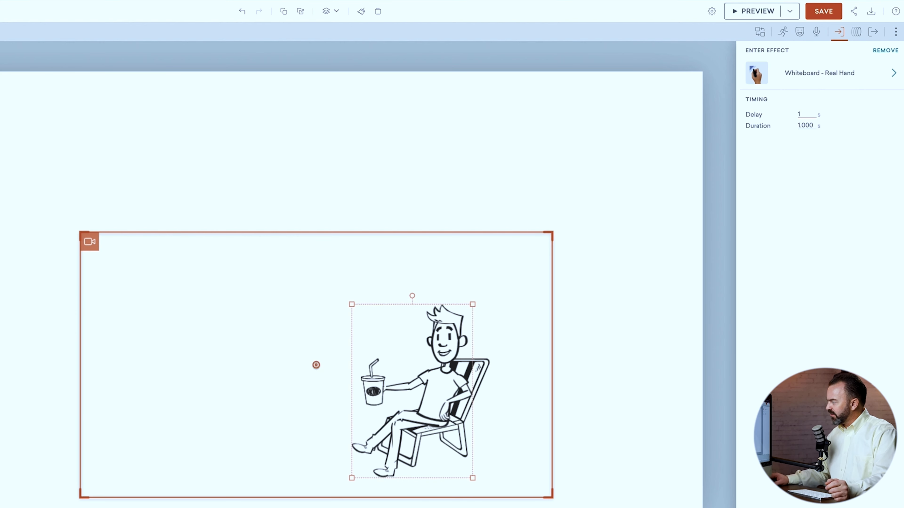
key("Return")
left_click(807, 125)
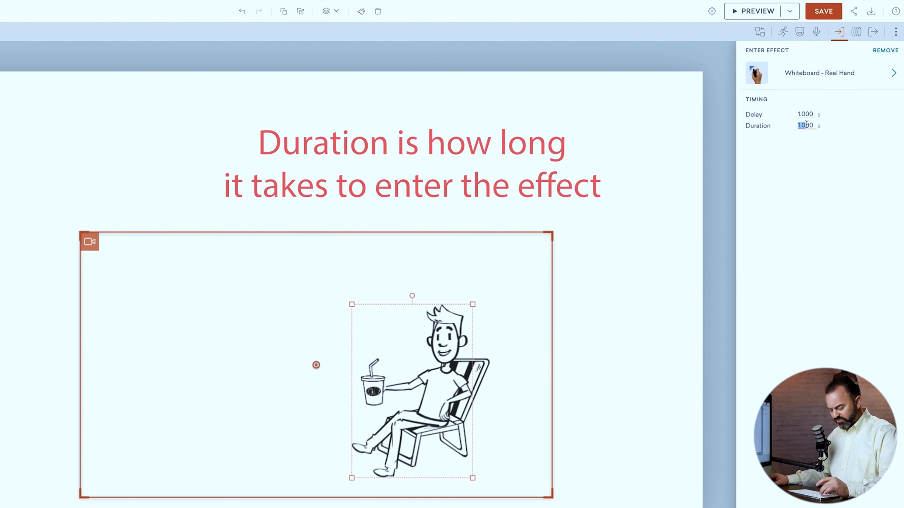
type("2.5")
key("Return")
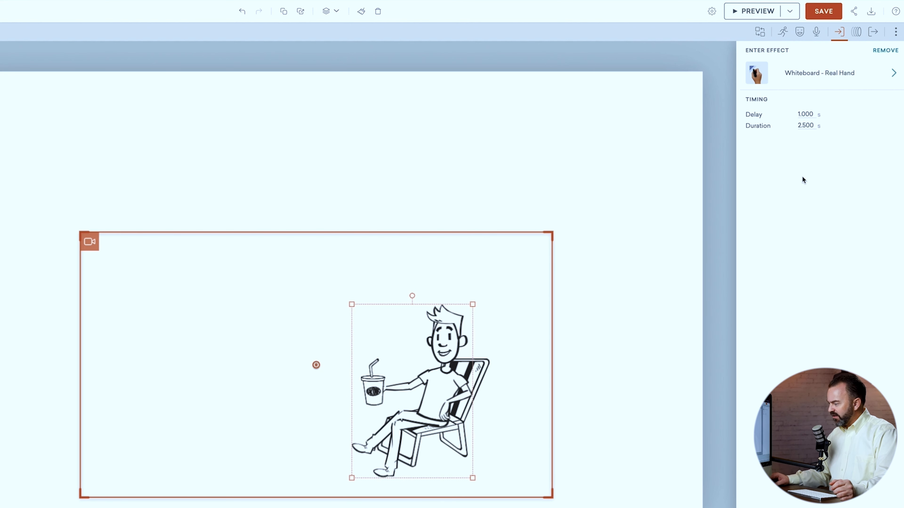
Set the delay of the chair's Whiteboard - Real Hand enter effect to 3.5 seconds
left_click(485, 367)
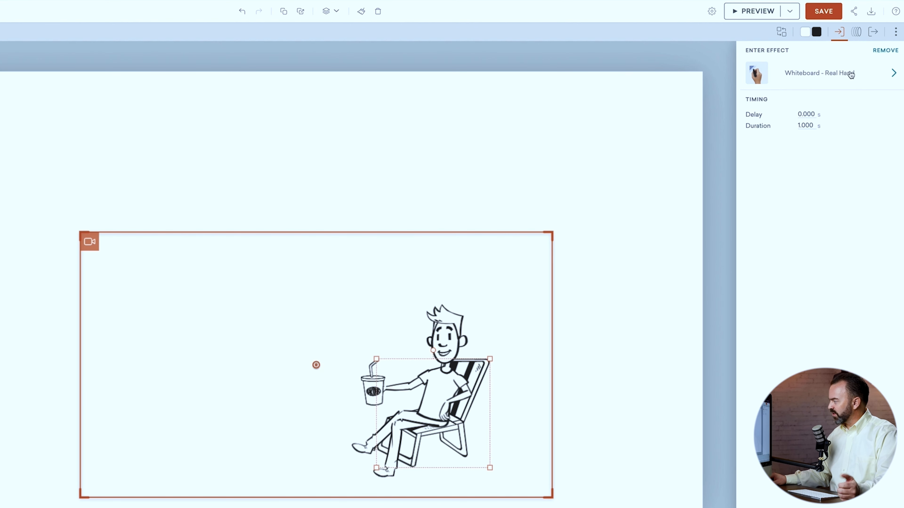
left_click(799, 114)
double_click(799, 114)
type("3.5")
key("Return")
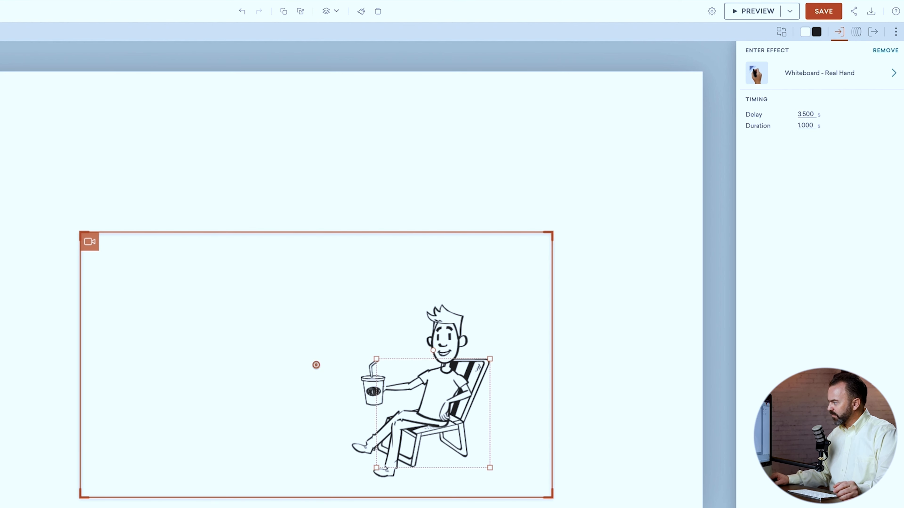
left_click(603, 171)
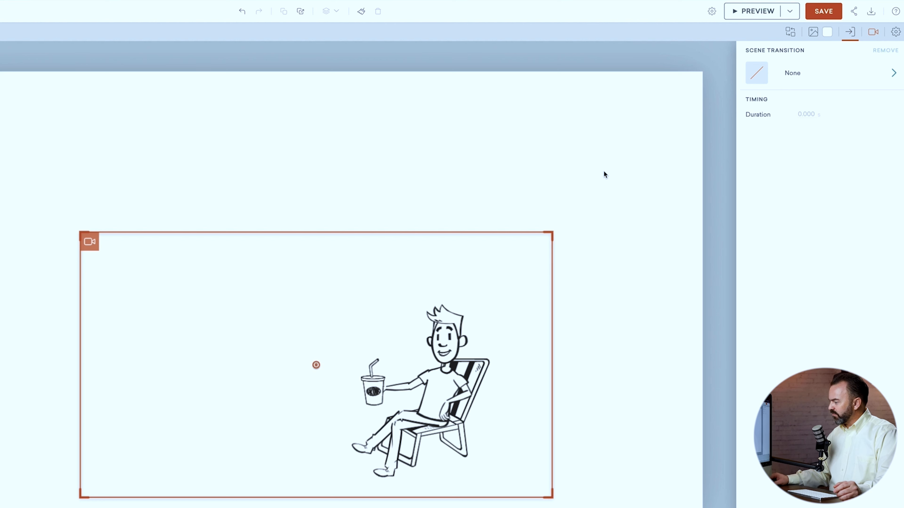
left_click(484, 367)
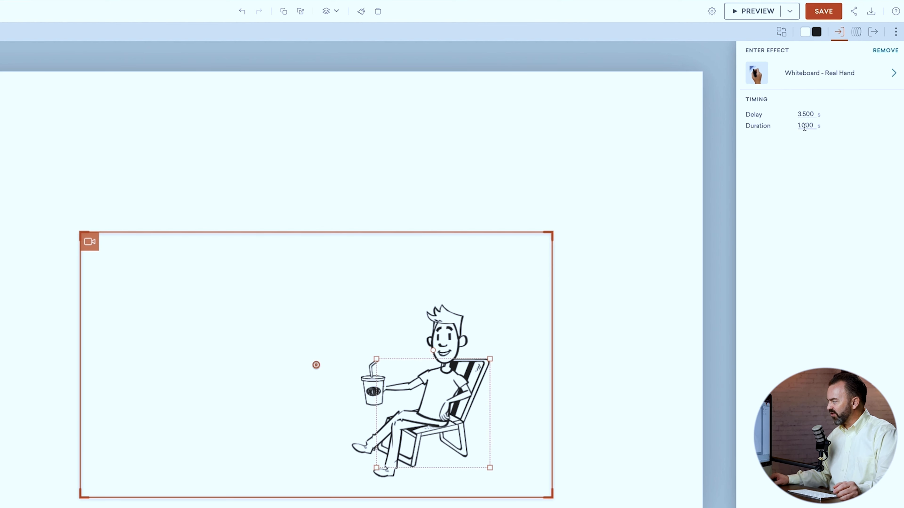
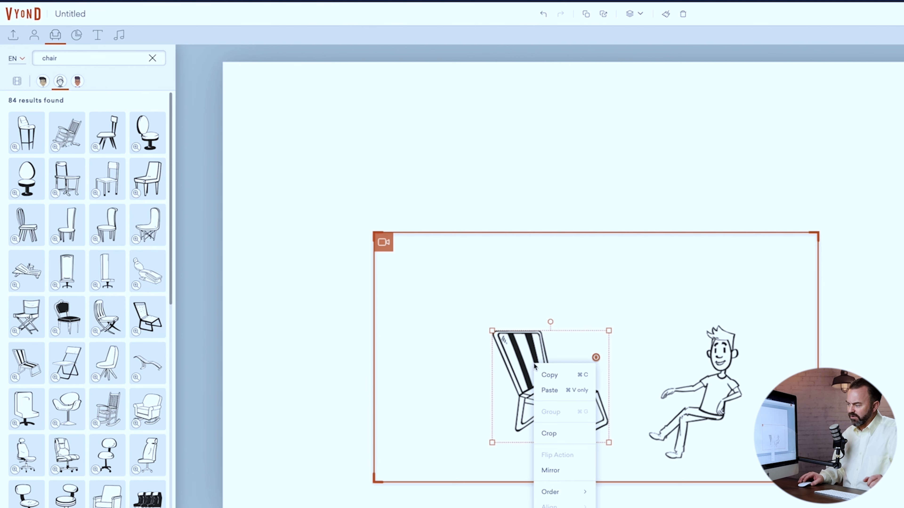
Mirror the striped chair, place it under the seated character, and shrink it to fit him
left_click(552, 470)
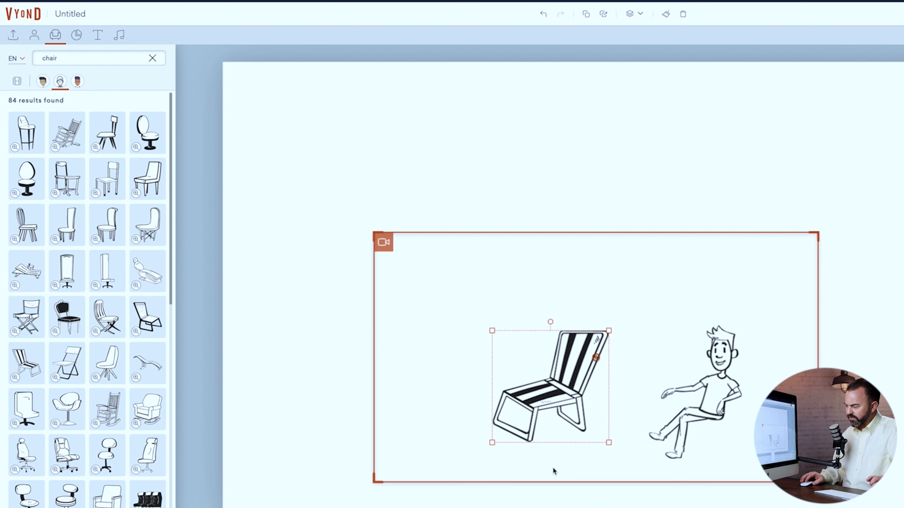
left_click_drag(559, 391, 718, 406)
left_click_drag(683, 283, 691, 285)
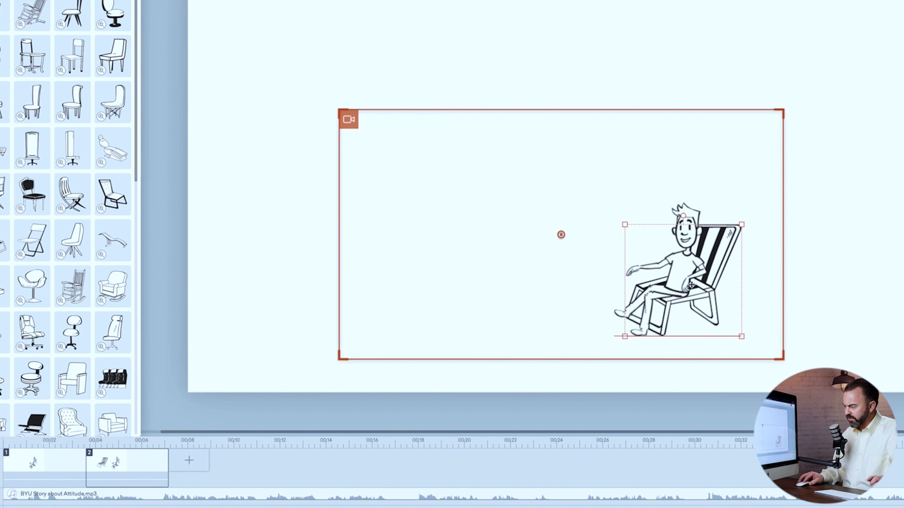
left_click_drag(742, 224, 714, 244)
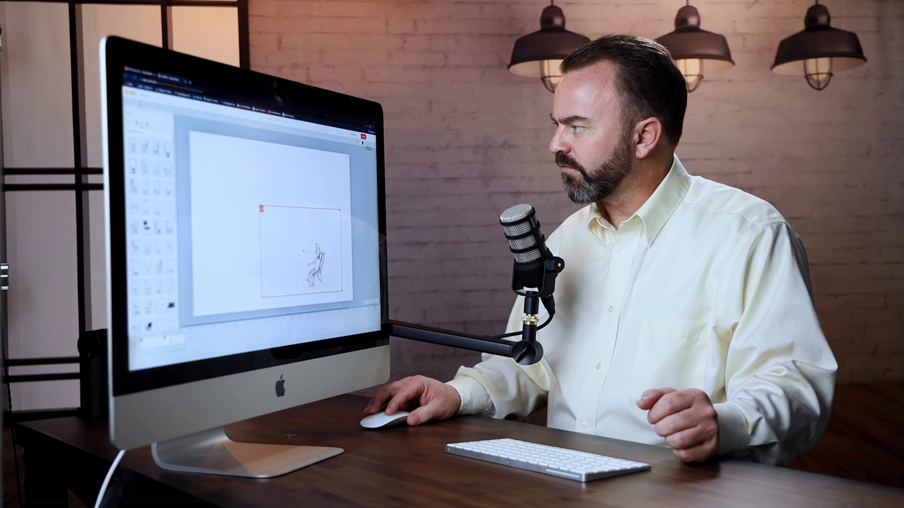
Set the duration of the chair's Whiteboard - Real Hand enter effect to 2 seconds
left_click(367, 144)
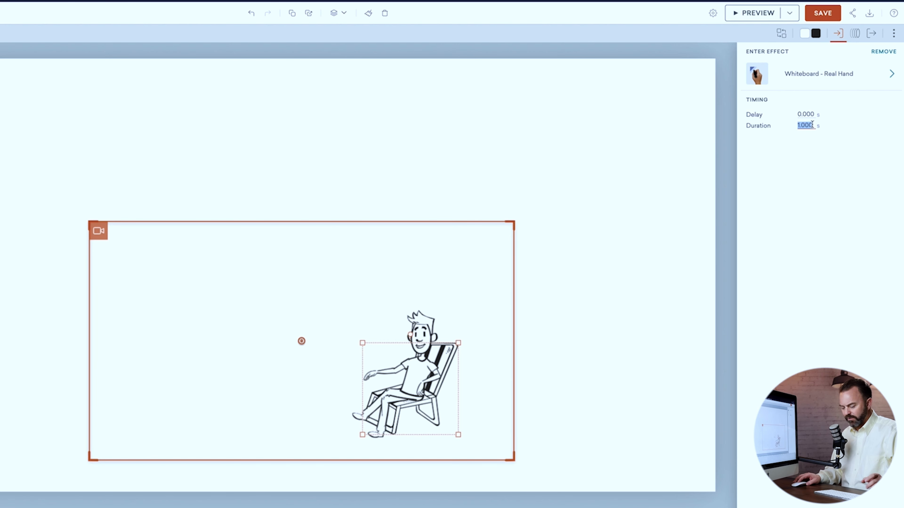
type("2")
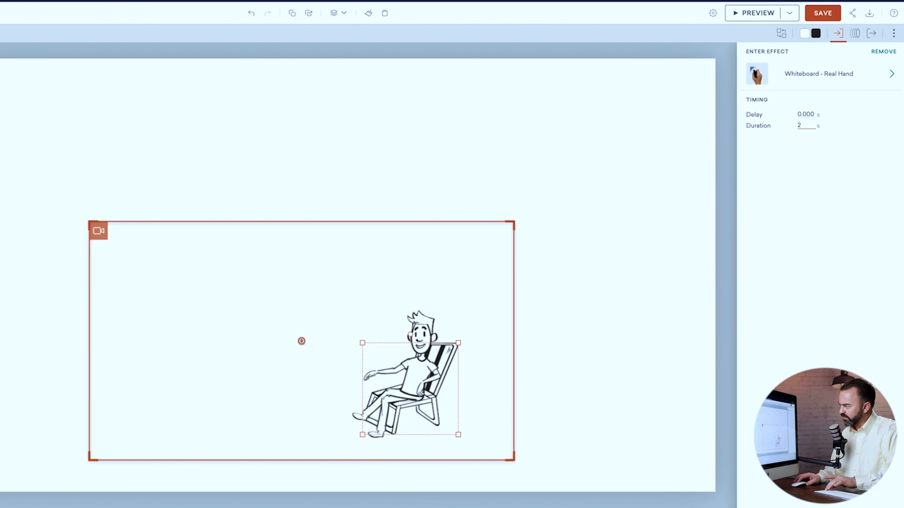
key("Return")
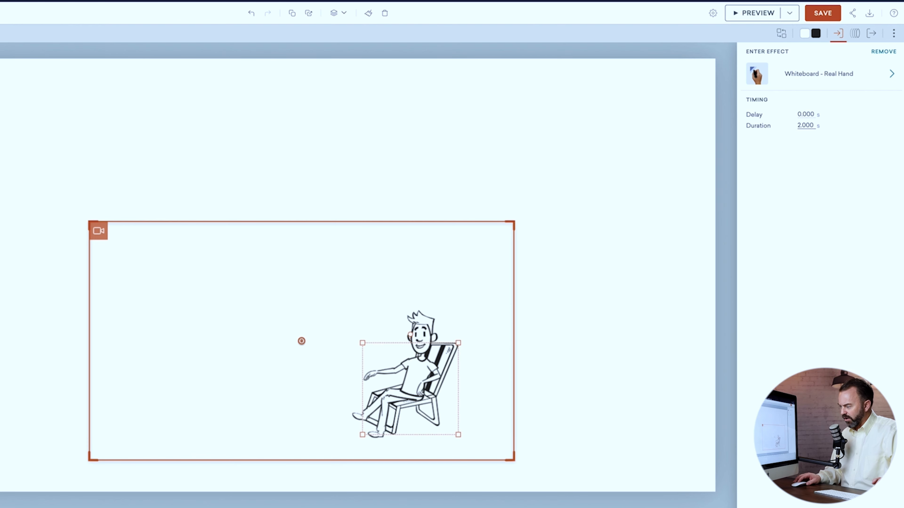
left_click(649, 142)
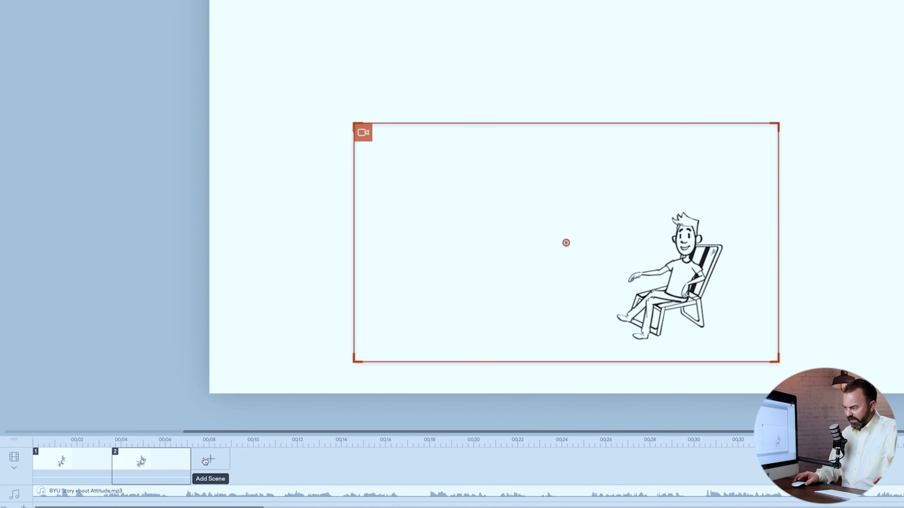
Shorten scene 2 to about 2 seconds and add a third scene that continues the last scene
left_click(191, 462)
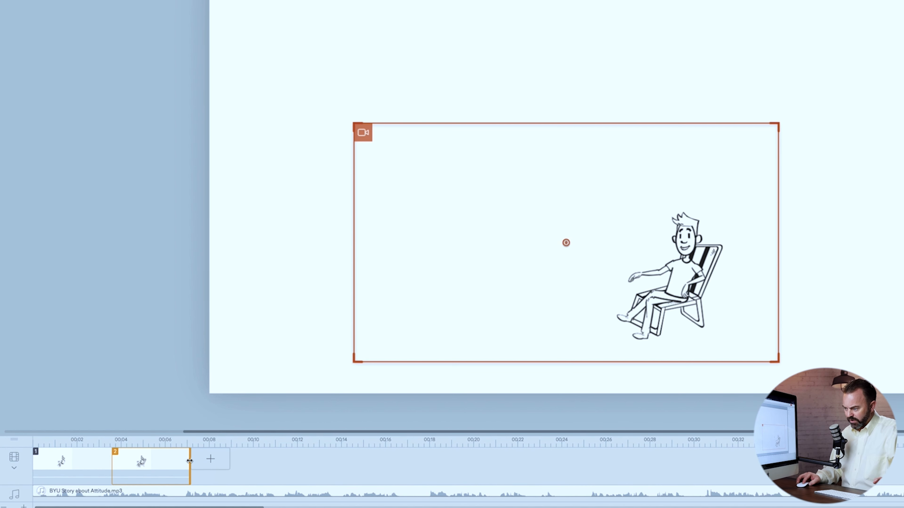
left_click_drag(189, 461, 156, 463)
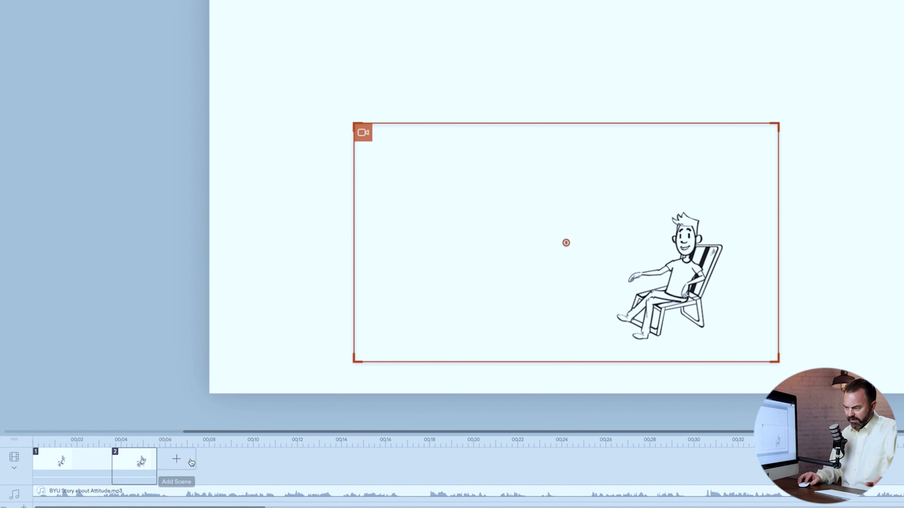
left_click(177, 460)
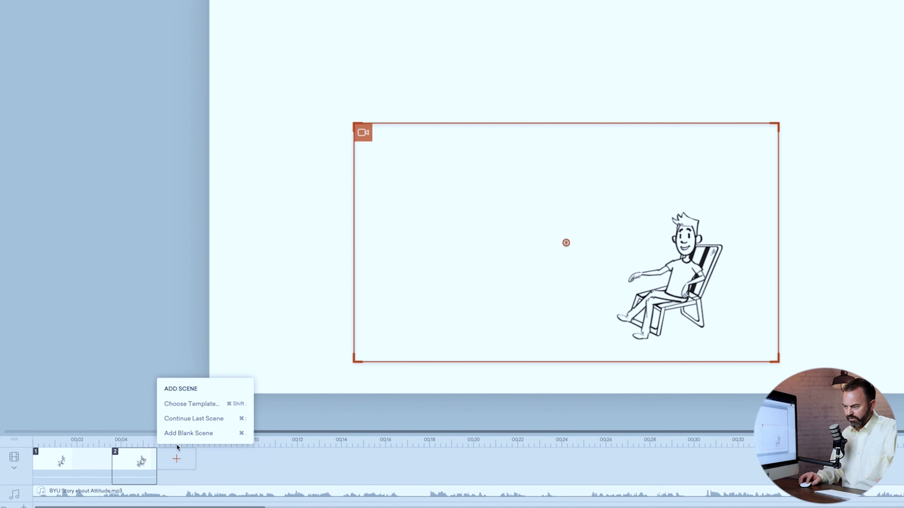
left_click(182, 419)
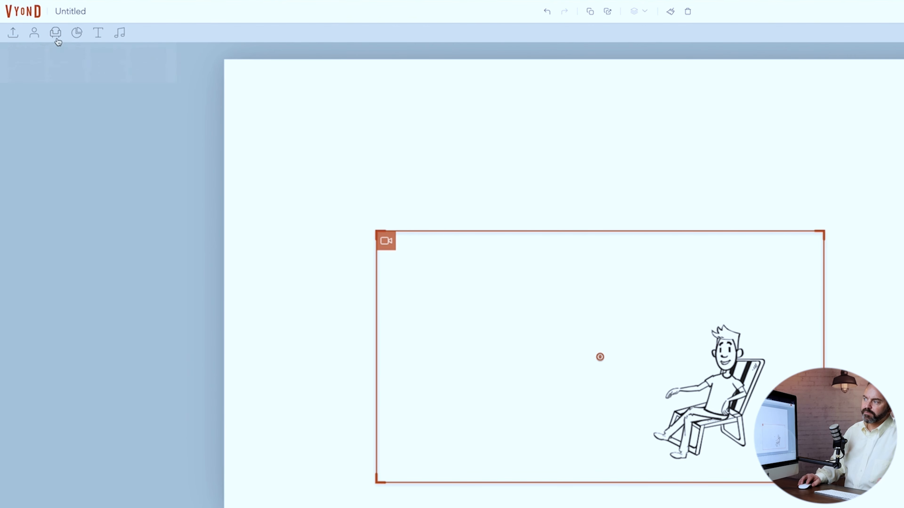
Search the props for "drink", add the cup with the bent straw, and shrink it into the character's outstretched hand
left_click(55, 33)
type("d")
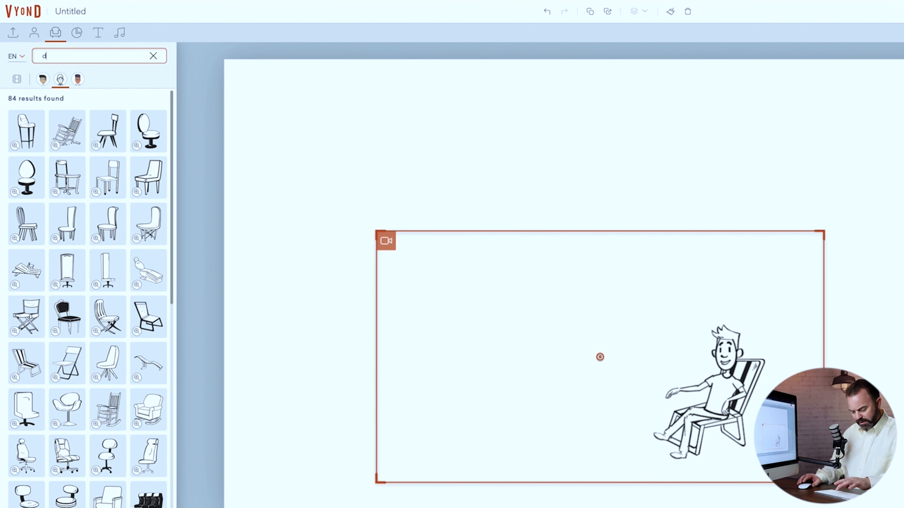
type("rink")
key("Return")
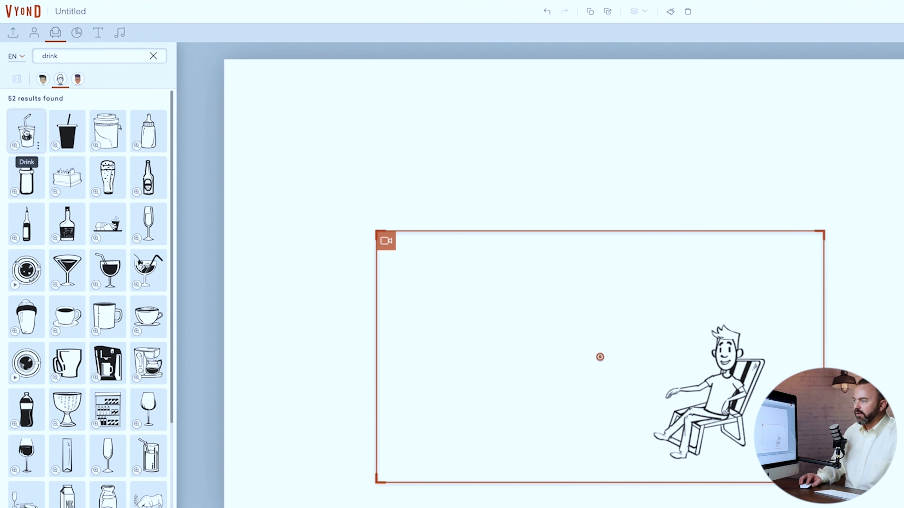
left_click(27, 131)
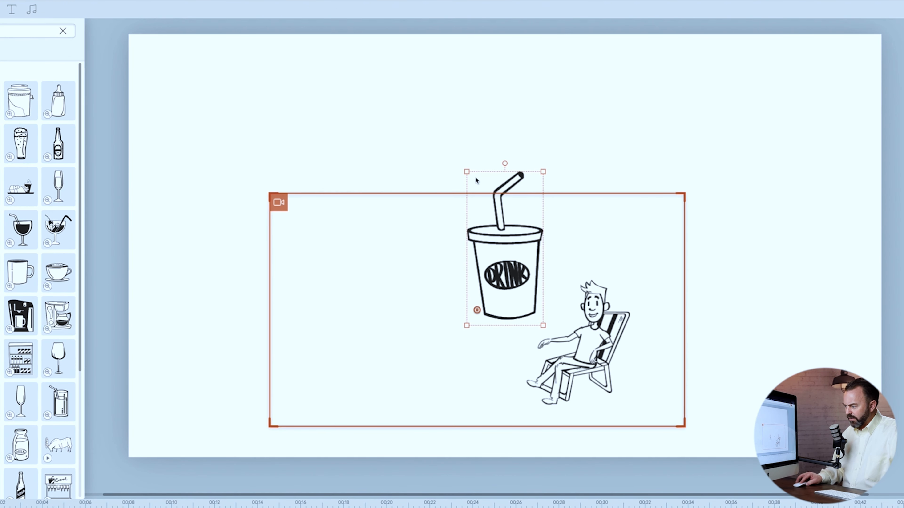
left_click_drag(469, 174, 547, 343)
left_click(494, 286)
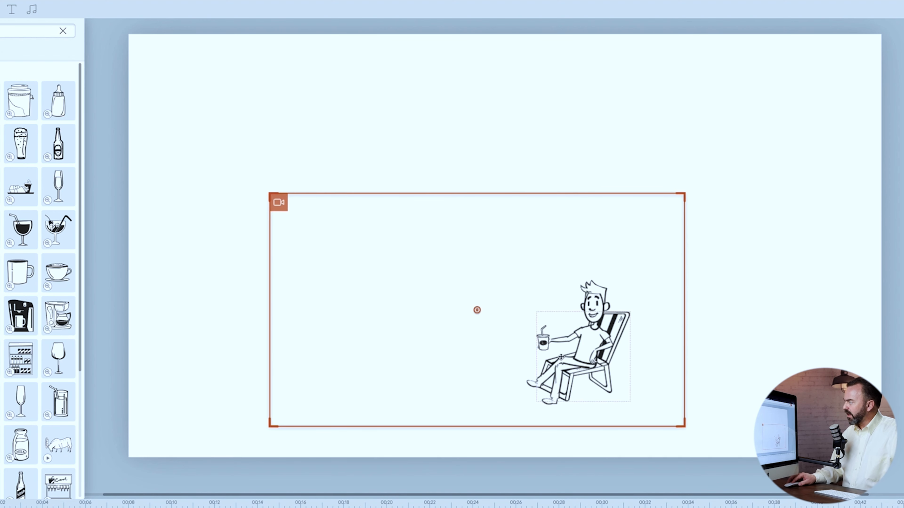
Give the drink the highlighted Whiteboard - Real Hand enter effect from Whiteboard Animation, and play the scenes
left_click(543, 341)
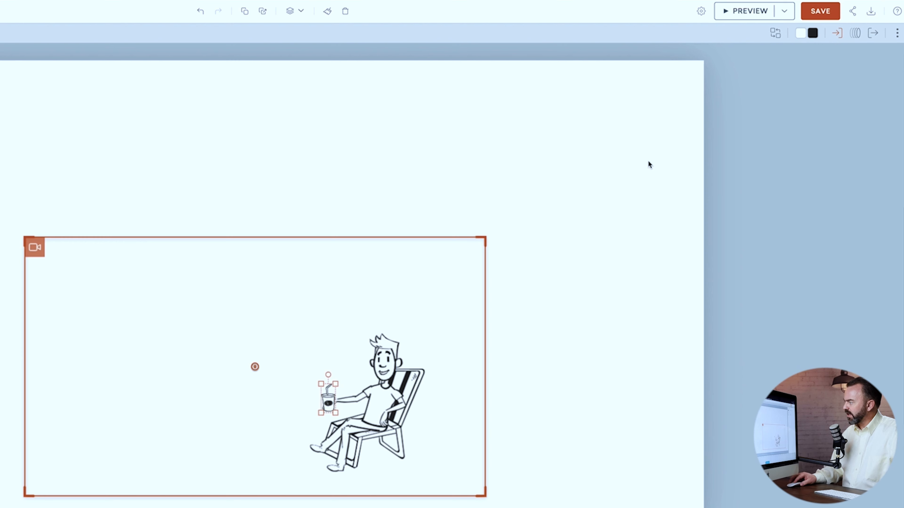
left_click(836, 33)
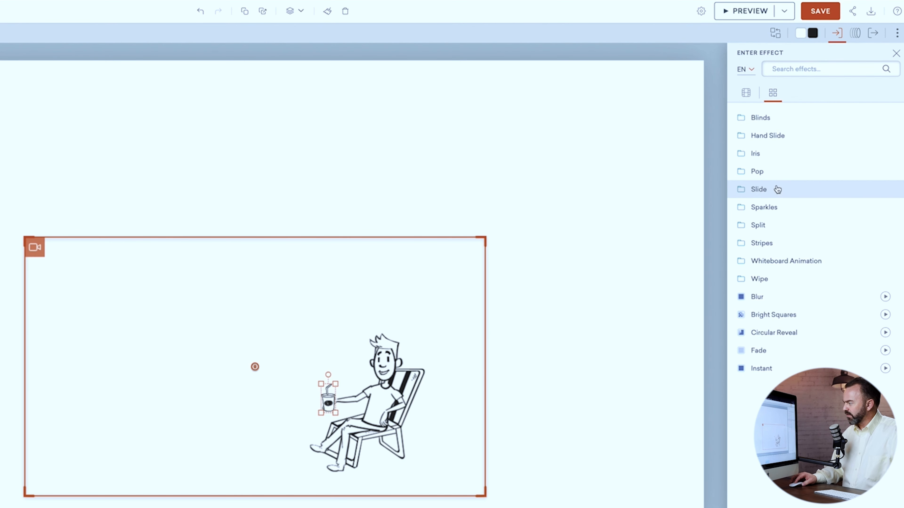
left_click(783, 262)
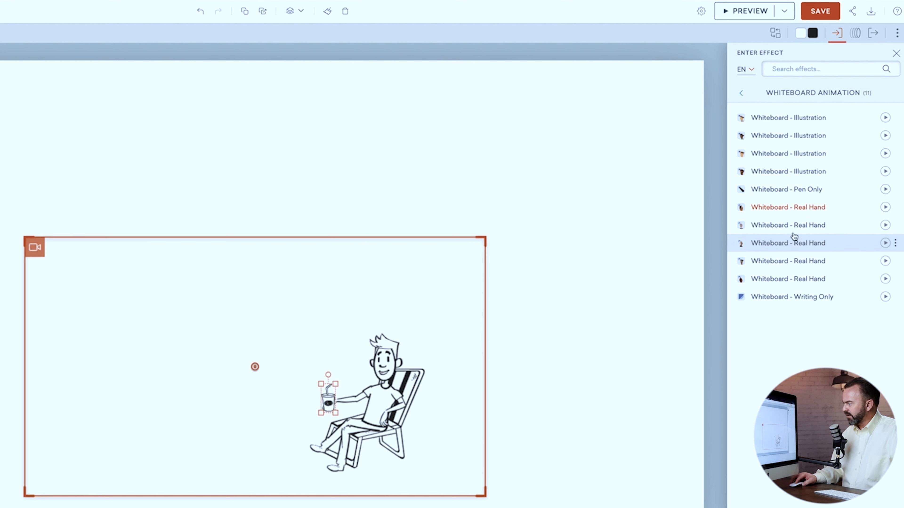
left_click(791, 209)
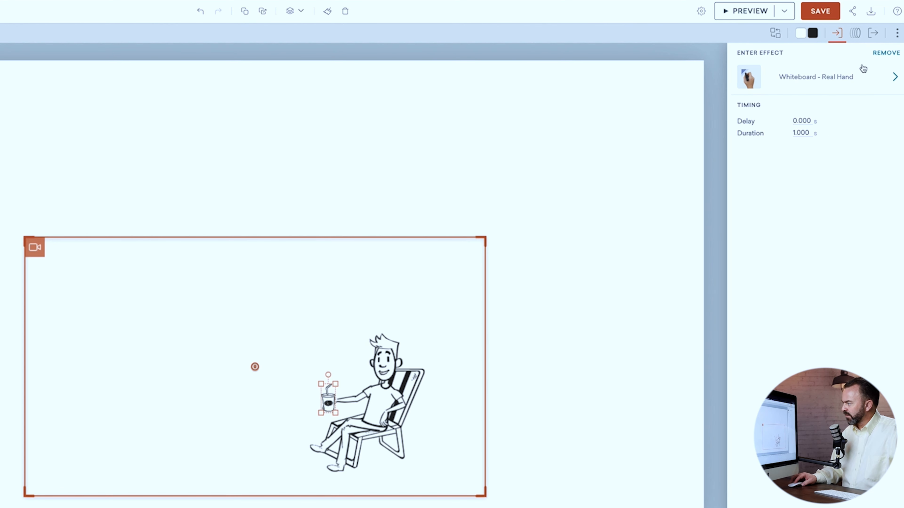
left_click(836, 33)
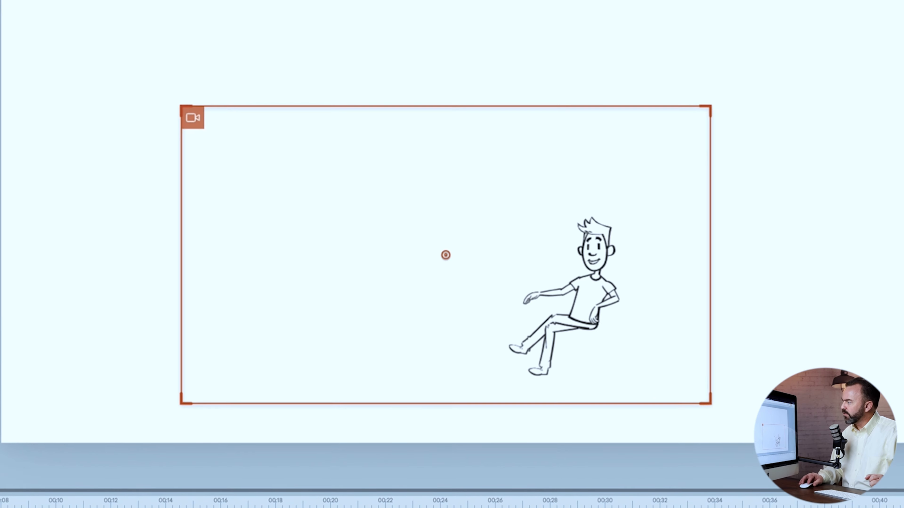
key("space")
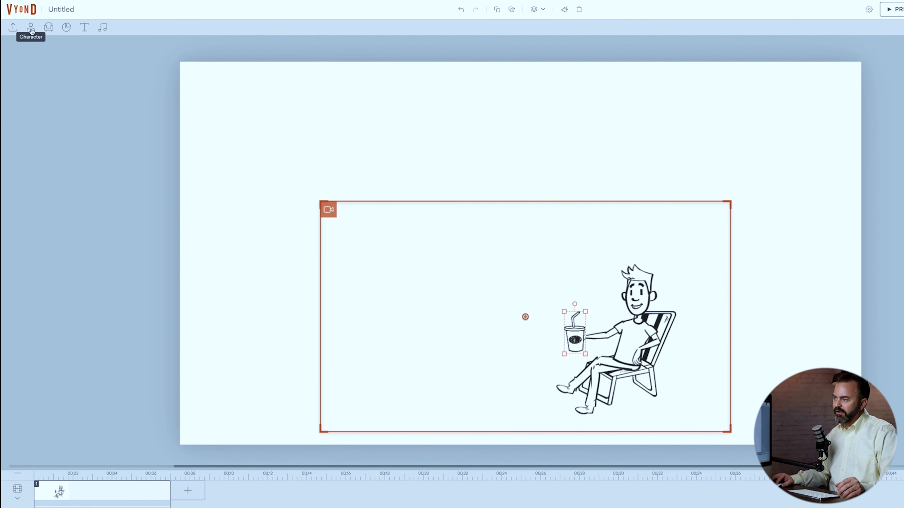
Search the characters for "girl" and limit the results to the whiteboard style
left_click(30, 28)
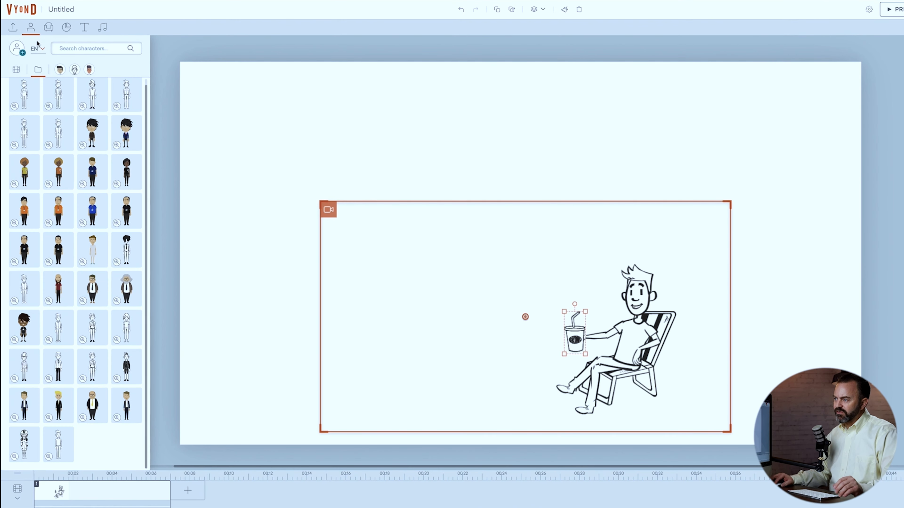
left_click(65, 48)
type("girl")
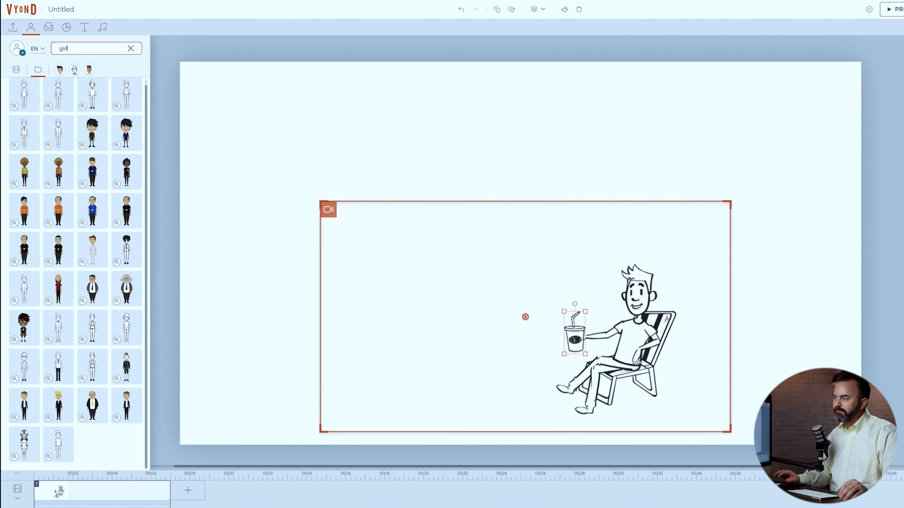
left_click(75, 69)
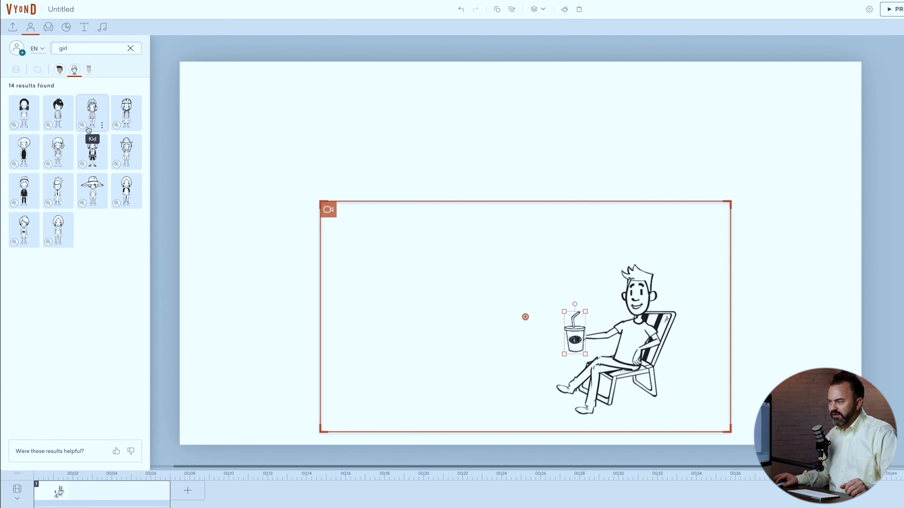
Add three kids from the results, then shrink the spiky-haired one with the tie and place it apart from the others
left_click(58, 229)
left_click(24, 230)
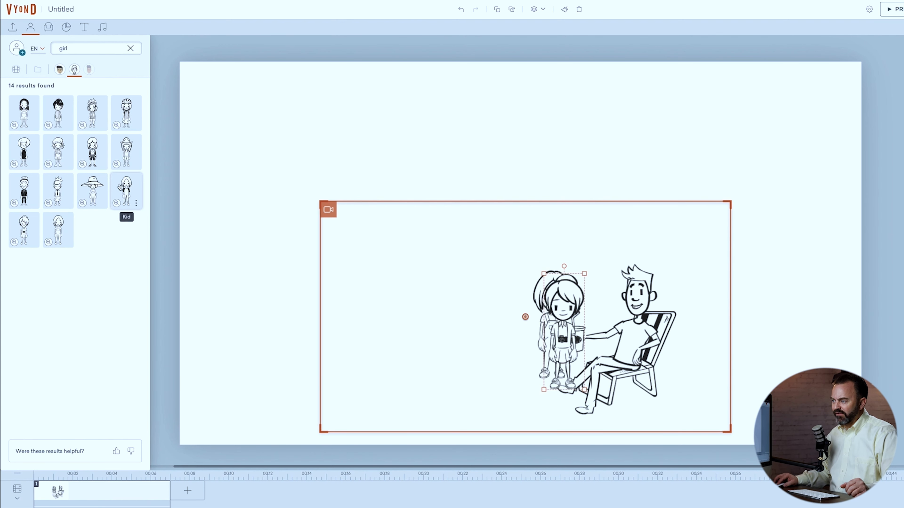
left_click(58, 190)
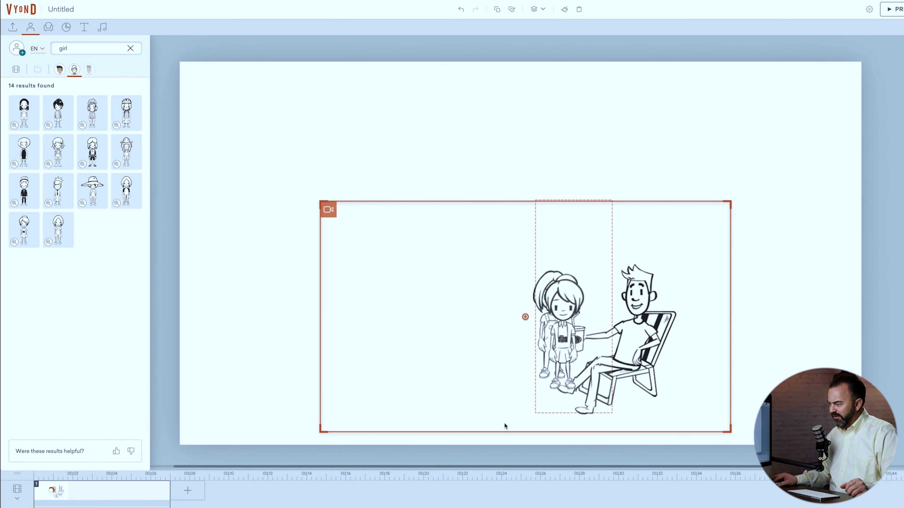
left_click_drag(567, 323, 460, 331)
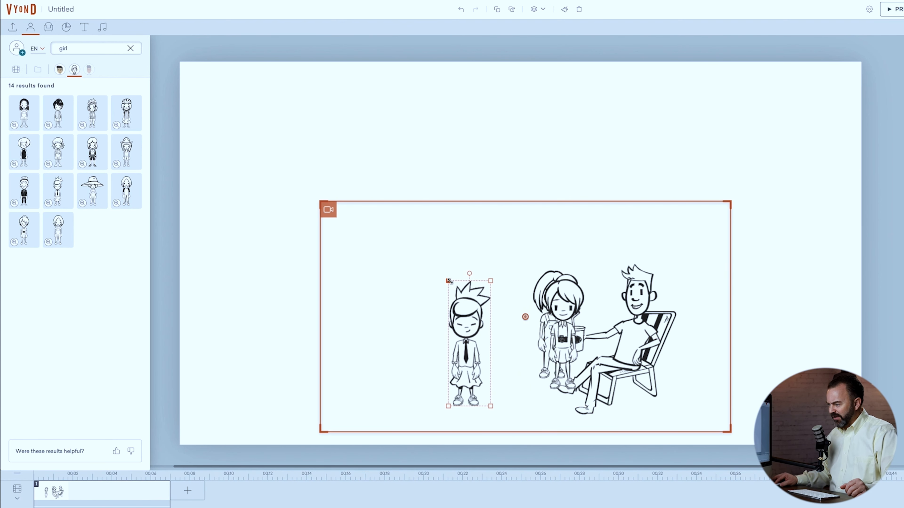
Shrink the three kids to differing heights and line them up in a row facing the seated man's drink
left_click_drag(448, 280, 461, 318)
left_click_drag(562, 315, 511, 338)
left_click_drag(497, 302, 507, 329)
left_click_drag(554, 296, 416, 316)
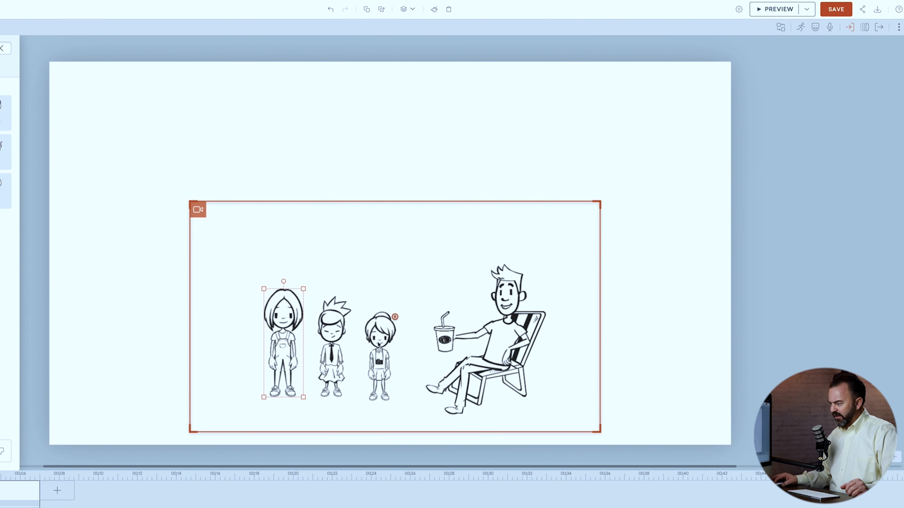
Search the actions for "play" and apply the crawling-with-toy-car action to the smallest kid, nearest the drink
left_click(378, 346)
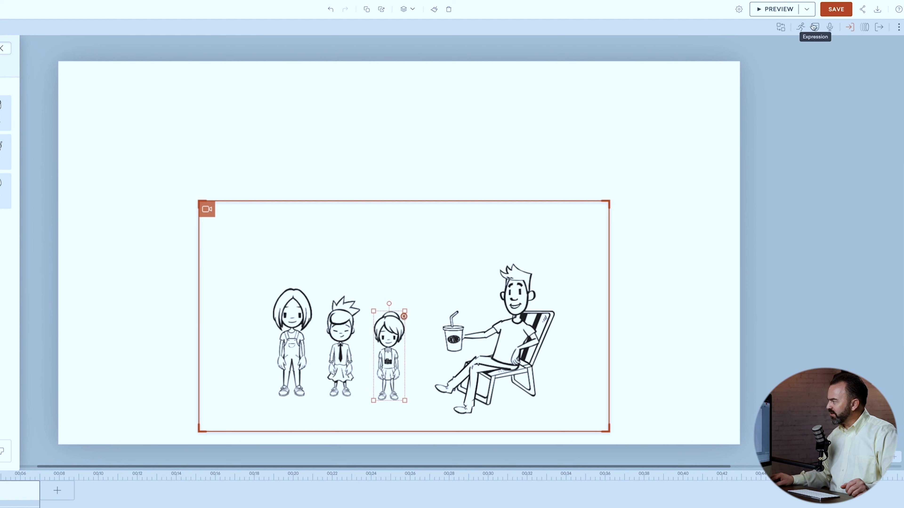
left_click(800, 27)
left_click(806, 47)
type("play")
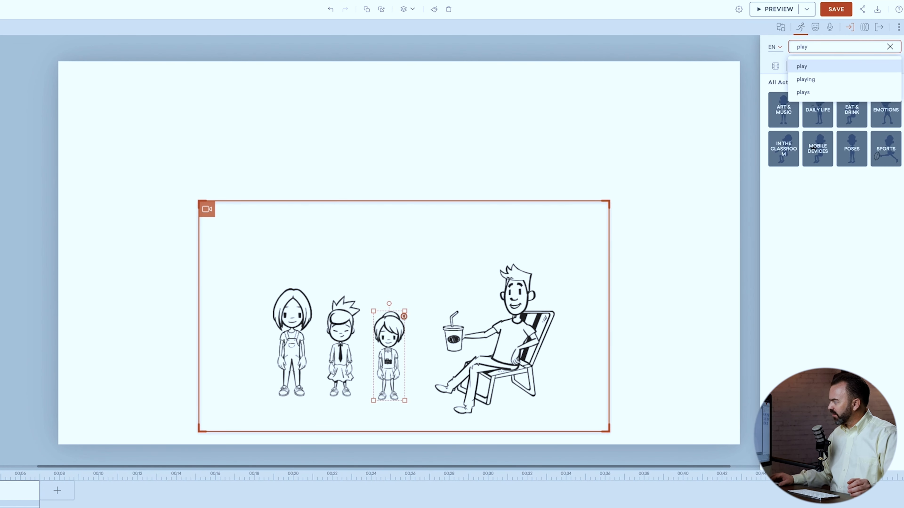
key("Return")
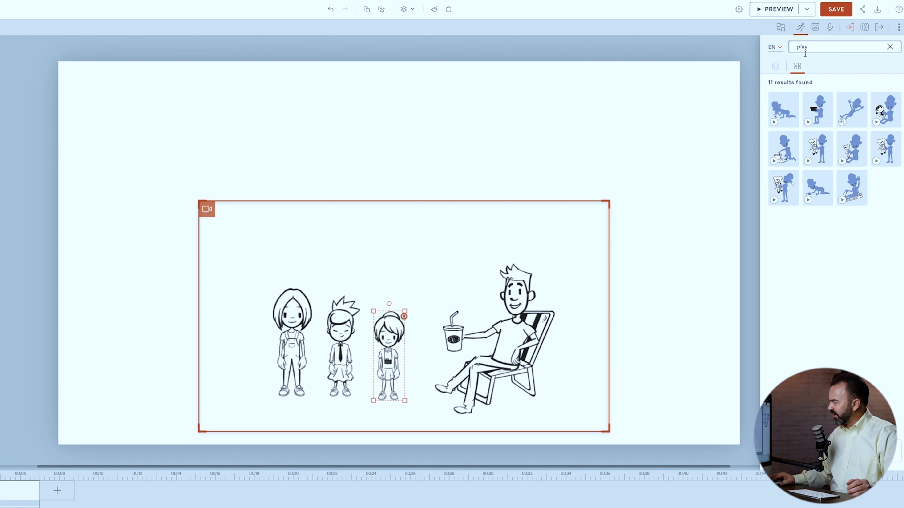
left_click(808, 199)
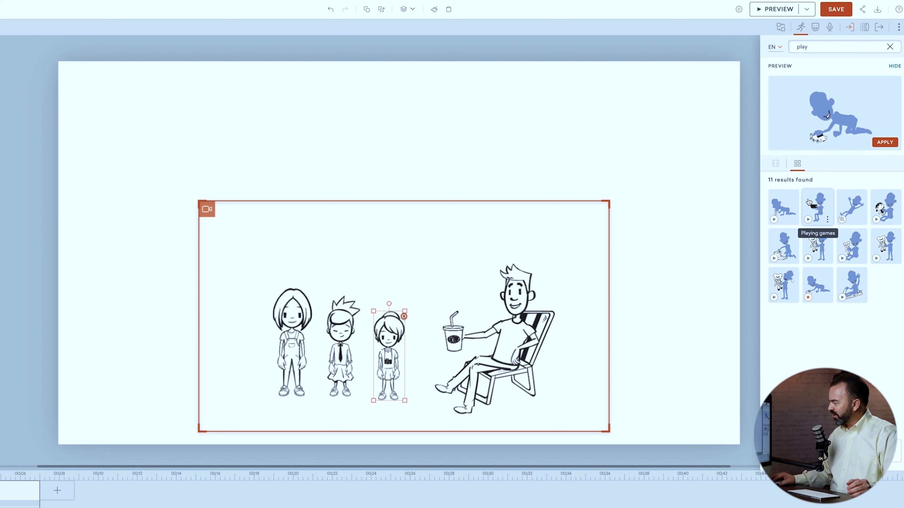
left_click(884, 142)
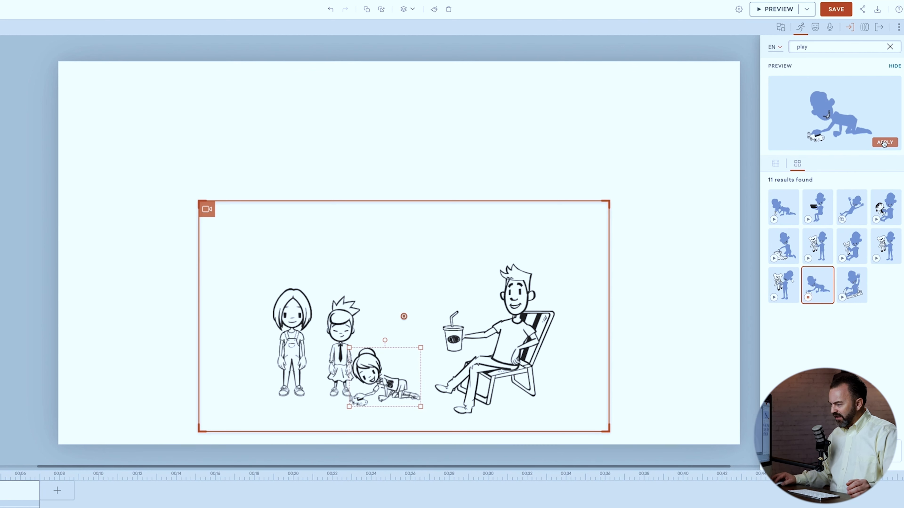
Apply the "Playing with stuffed bear" action to the spiky-haired kid and select the long-haired kid in overalls
left_click(342, 328)
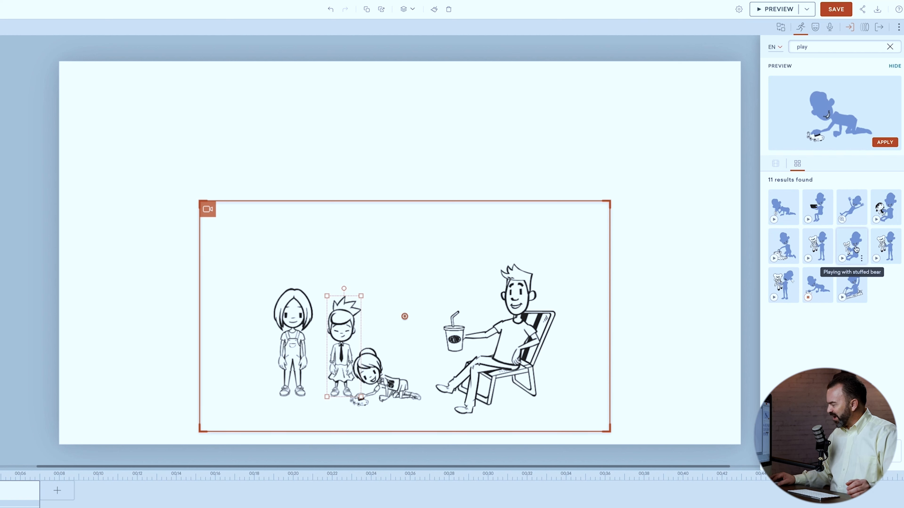
left_click(842, 258)
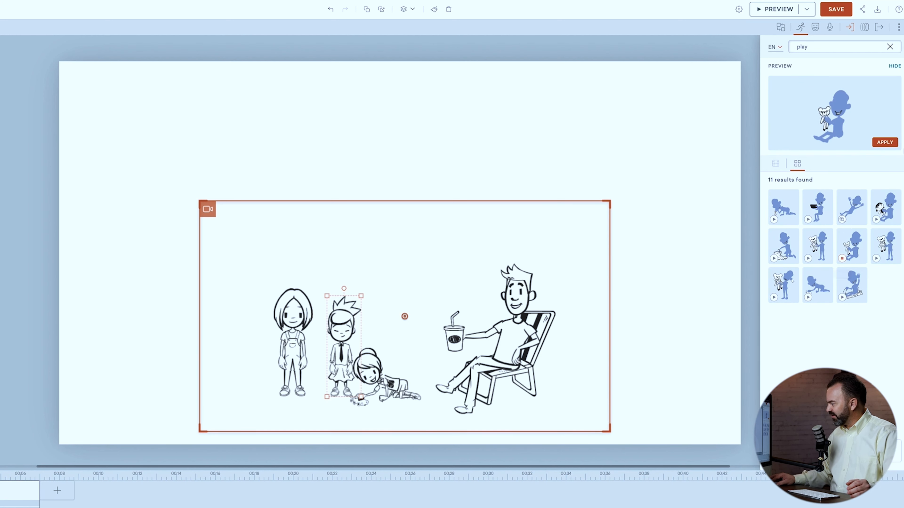
left_click(884, 143)
left_click(287, 340)
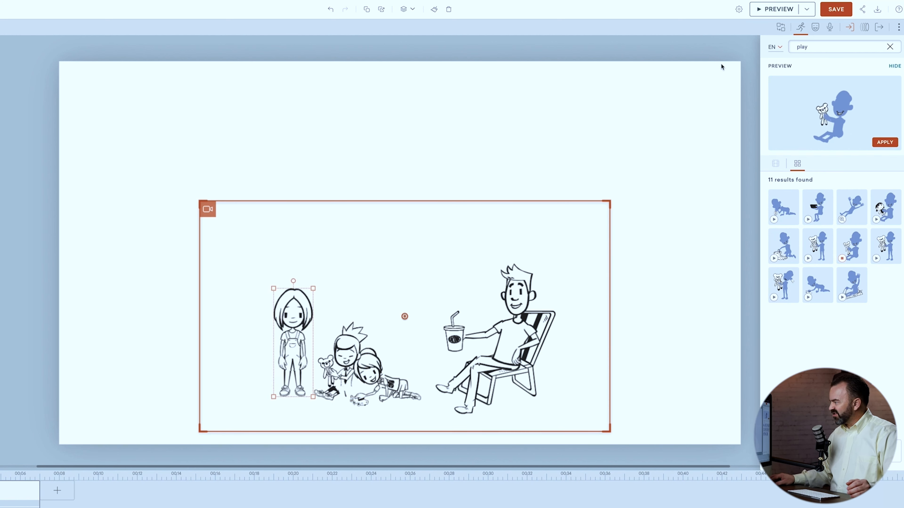
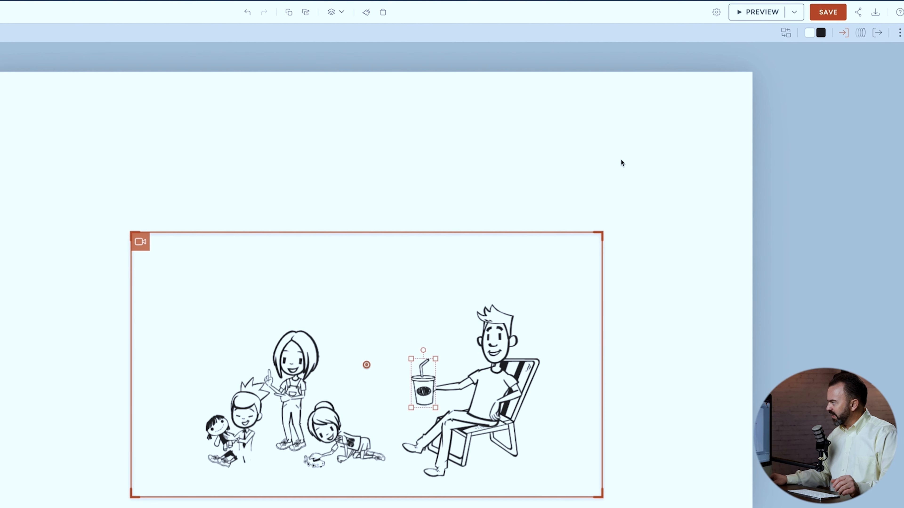
Check the drink's enter effect timing and set the crawling kid's enter effect delay to 6.500 s
left_click(846, 35)
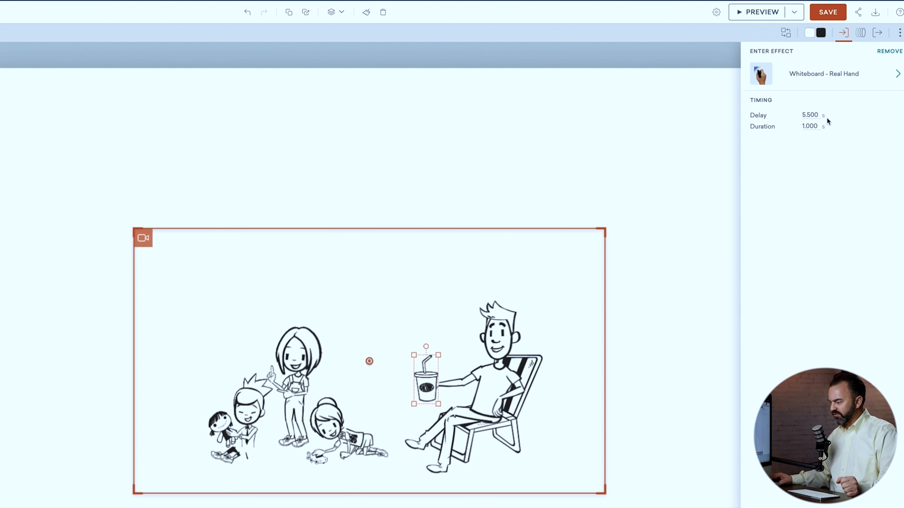
left_click(335, 427)
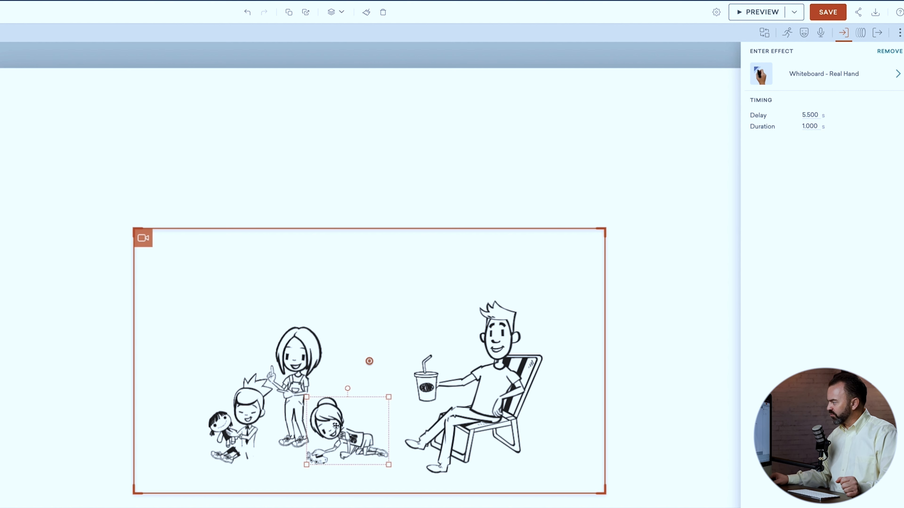
left_click(819, 115)
double_click(807, 114)
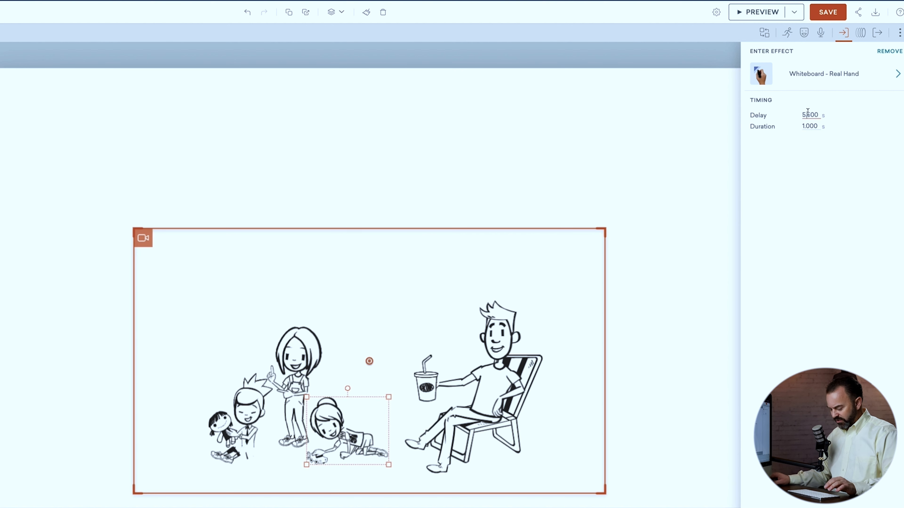
type("6.500")
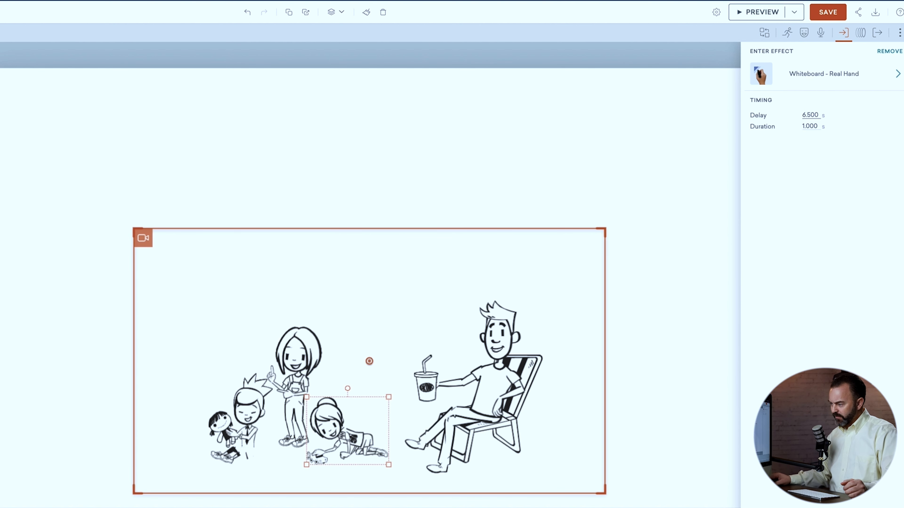
Set the standing long-haired girl's enter effect delay to 7.500 s
left_click(298, 348)
double_click(811, 114)
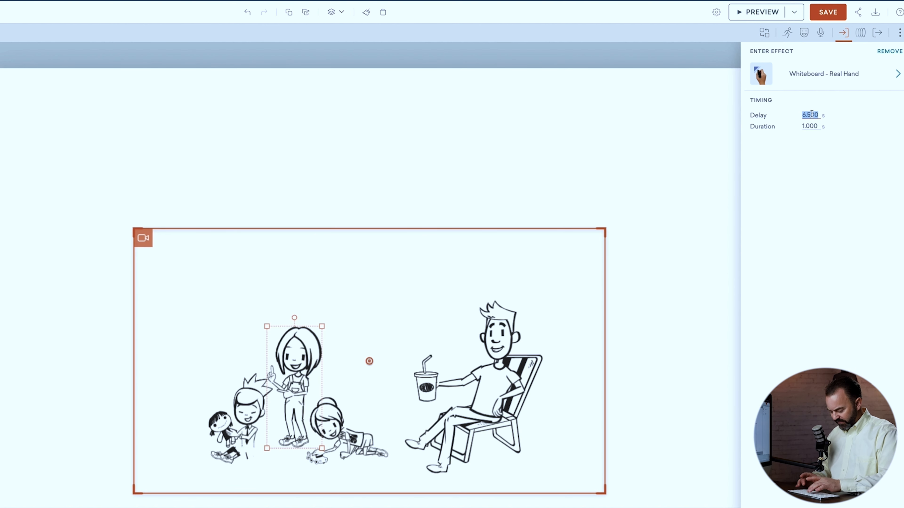
type("7.500")
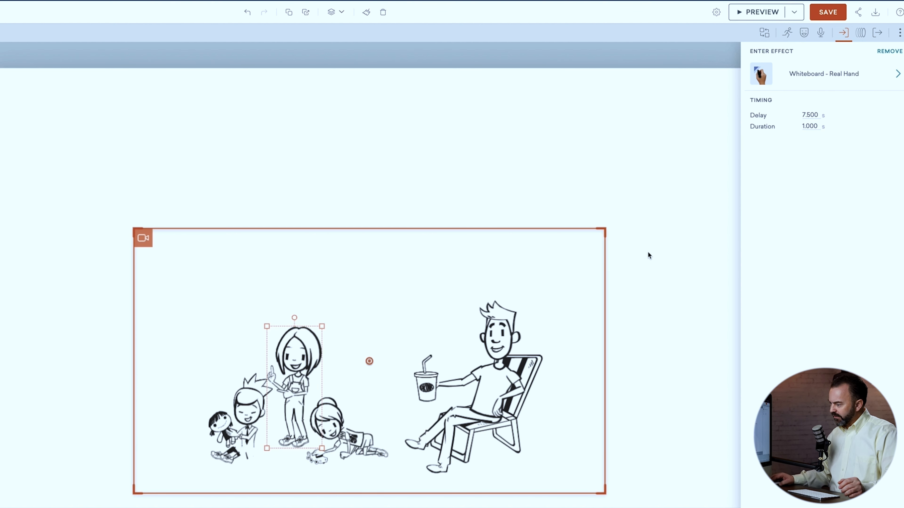
Set the enter effect delay of the spiky-haired kid with the doll to 8.500 s and preview the scene
left_click(264, 383)
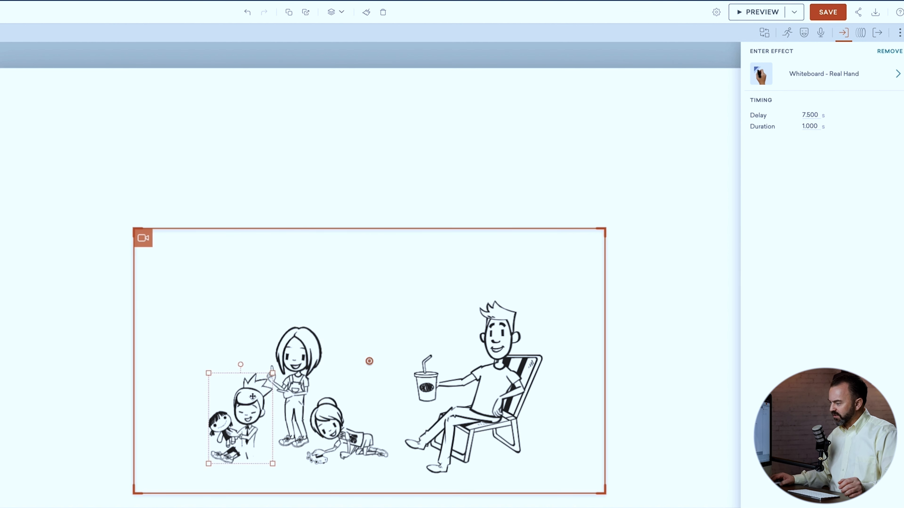
double_click(809, 115)
type("8.5")
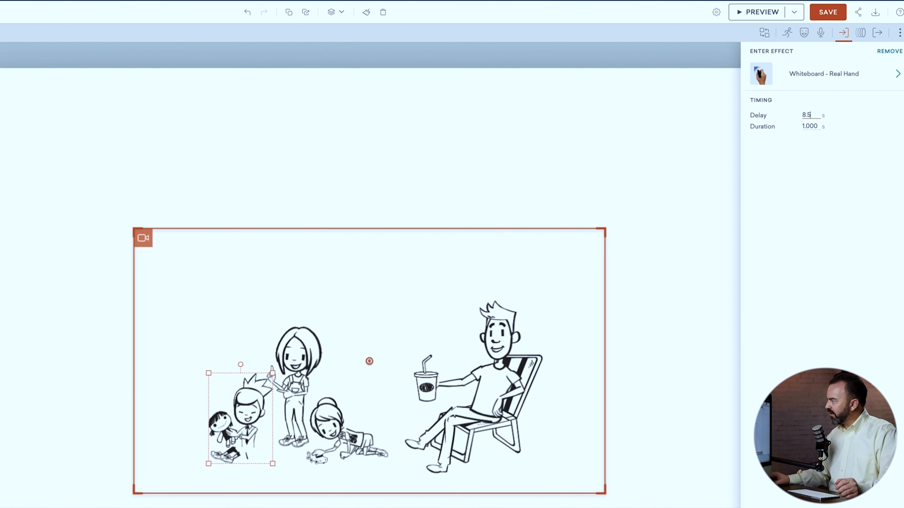
key("Return")
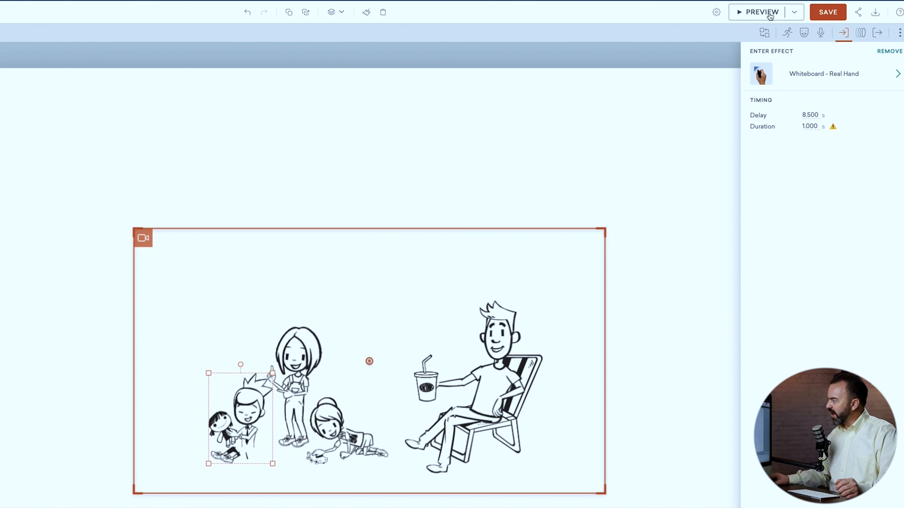
left_click(761, 12)
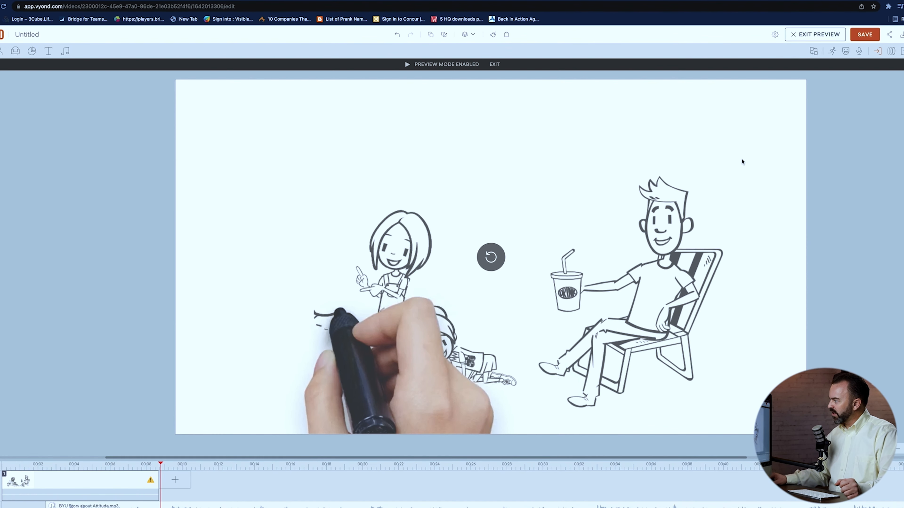
left_click(825, 34)
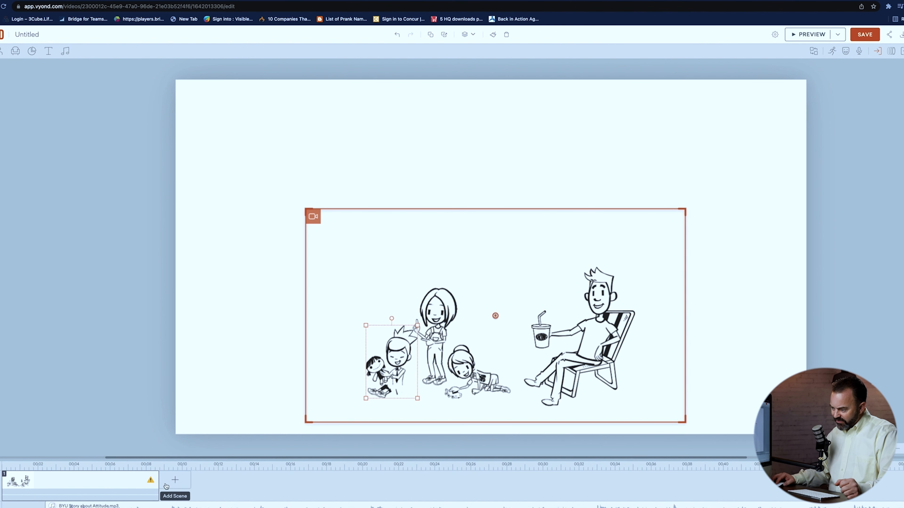
Lengthen the first scene to about 9.5 s, shift the narration track slightly earlier, and preview the result
left_click_drag(158, 486, 173, 487)
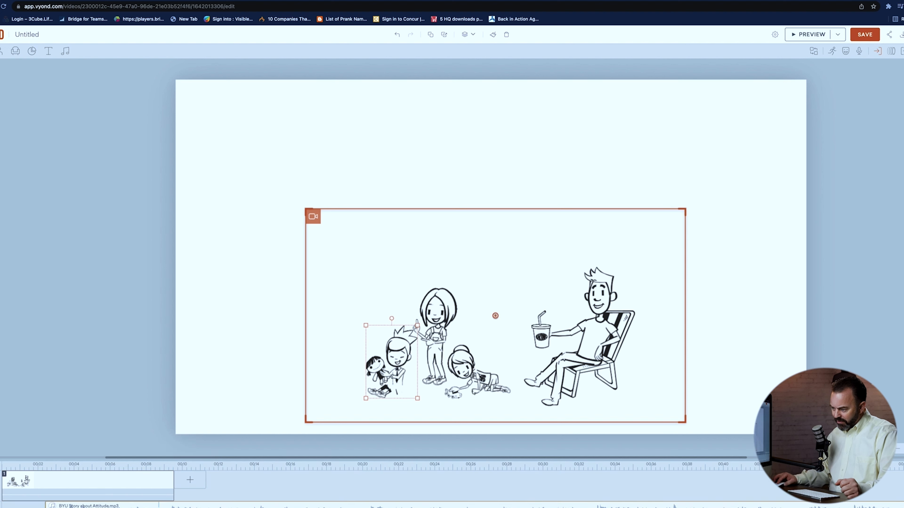
left_click_drag(151, 505, 131, 506)
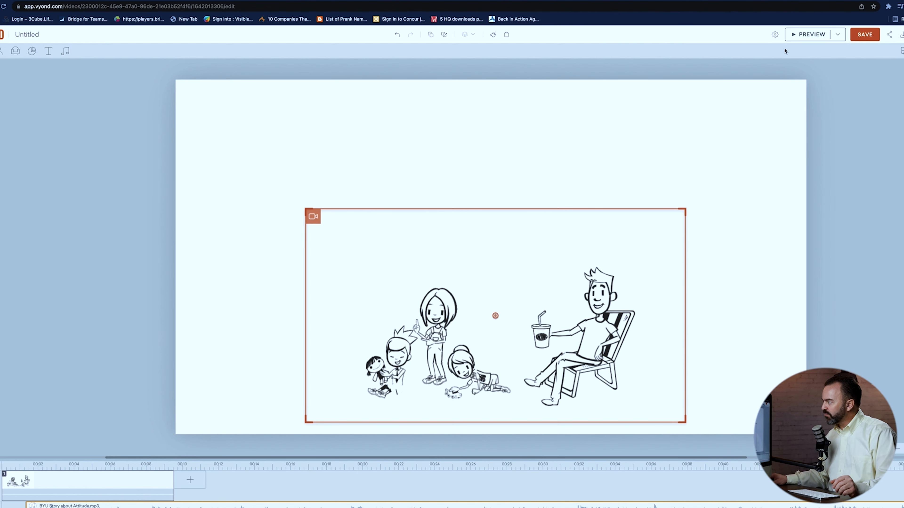
left_click(794, 39)
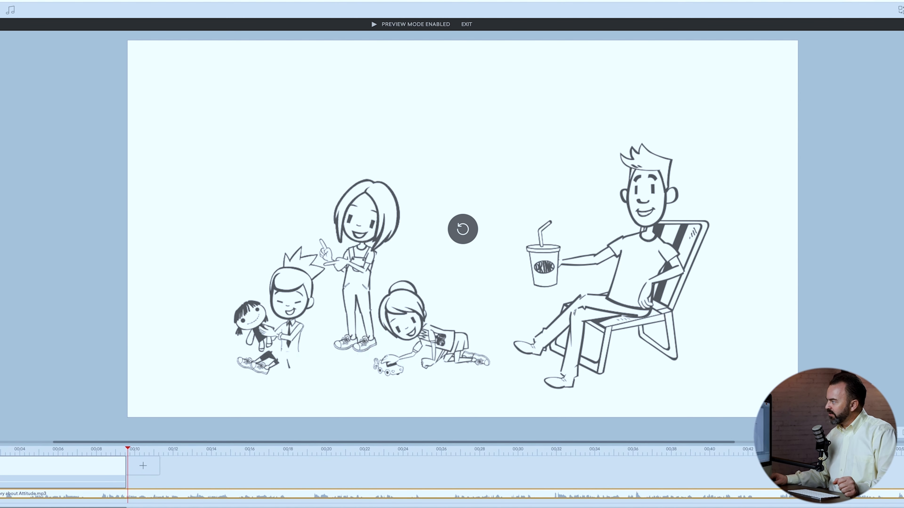
key("Escape")
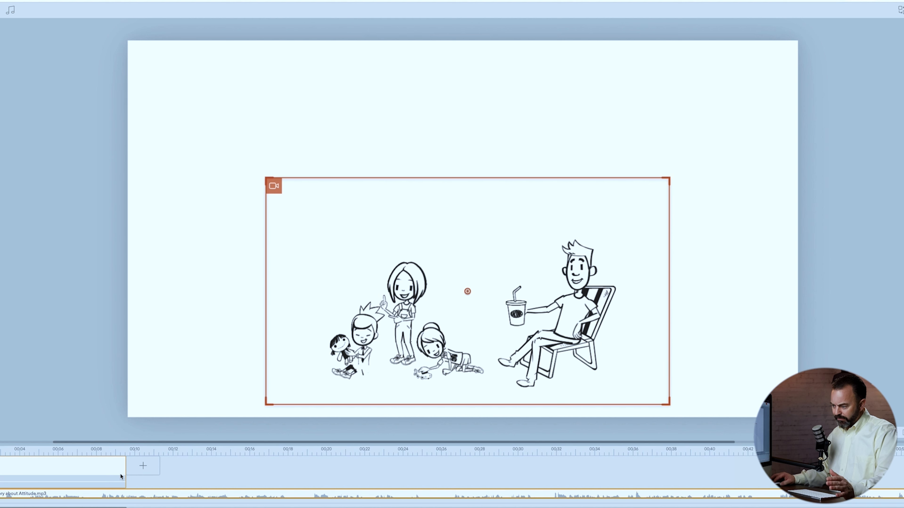
Continue the last scene and add a camera movement whose end frame fills the whole stage at 640 × 360 px
left_click(144, 468)
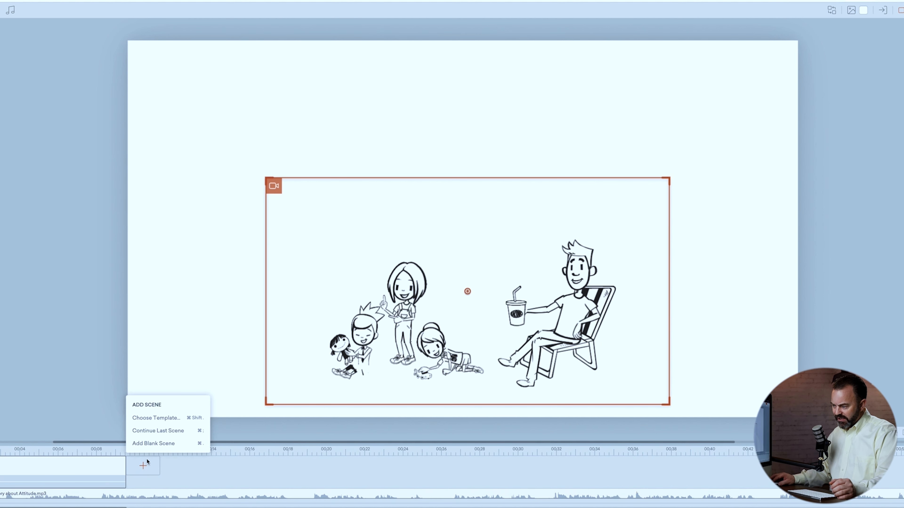
left_click(159, 431)
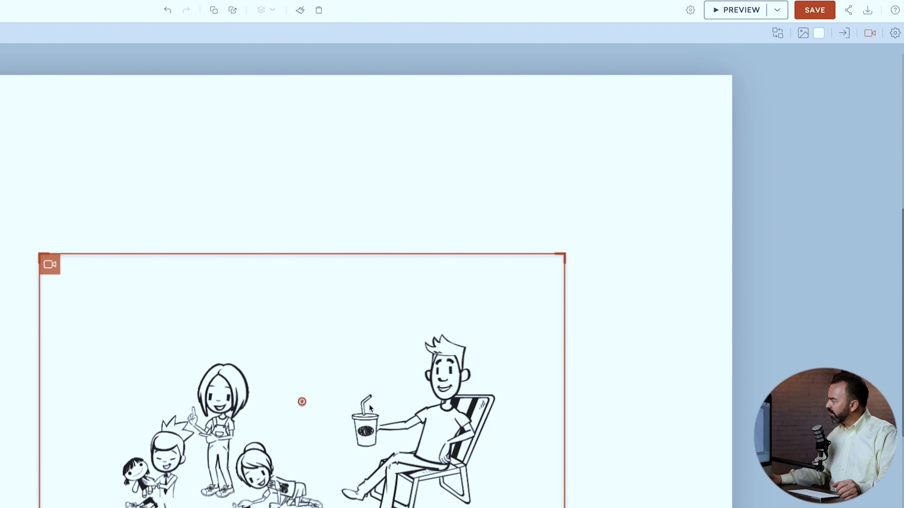
left_click(868, 34)
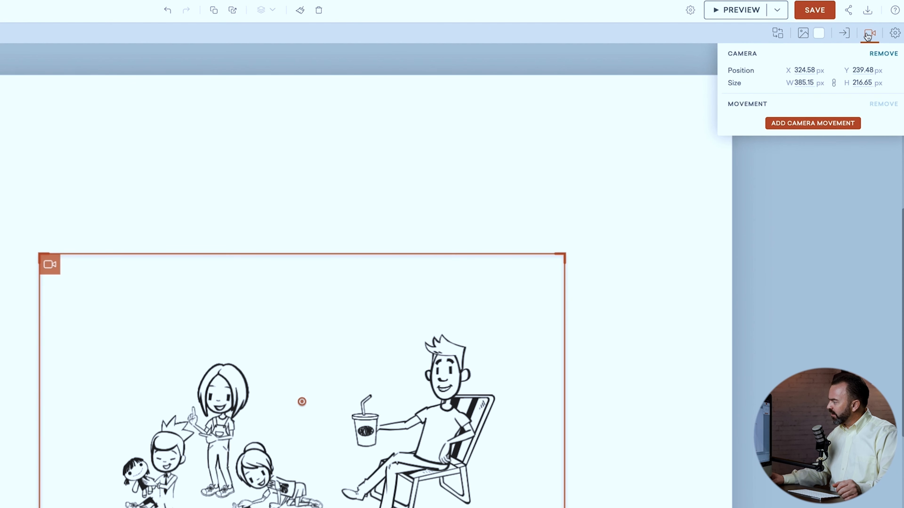
left_click(809, 125)
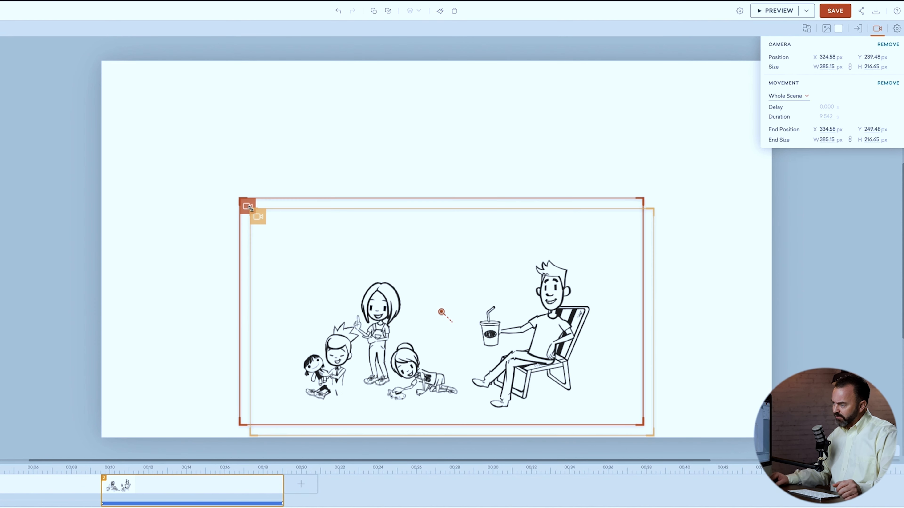
left_click_drag(250, 208, 191, 122)
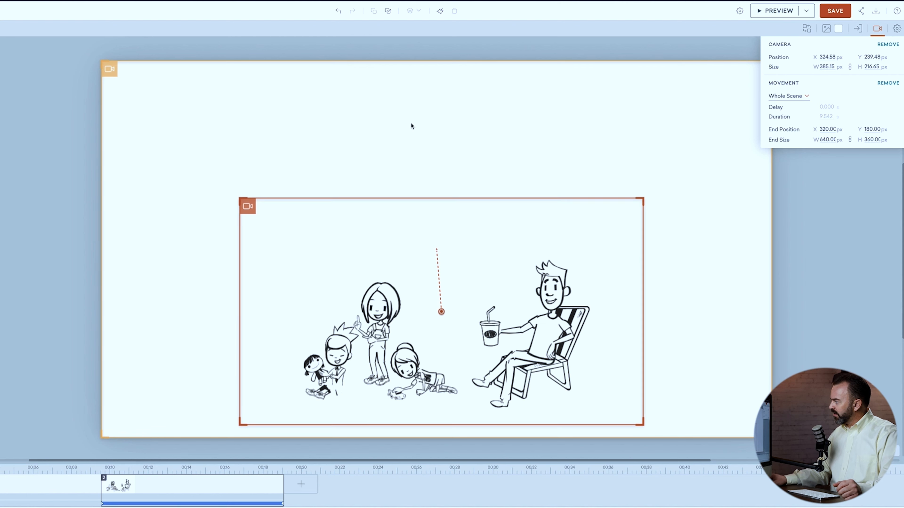
left_click(877, 31)
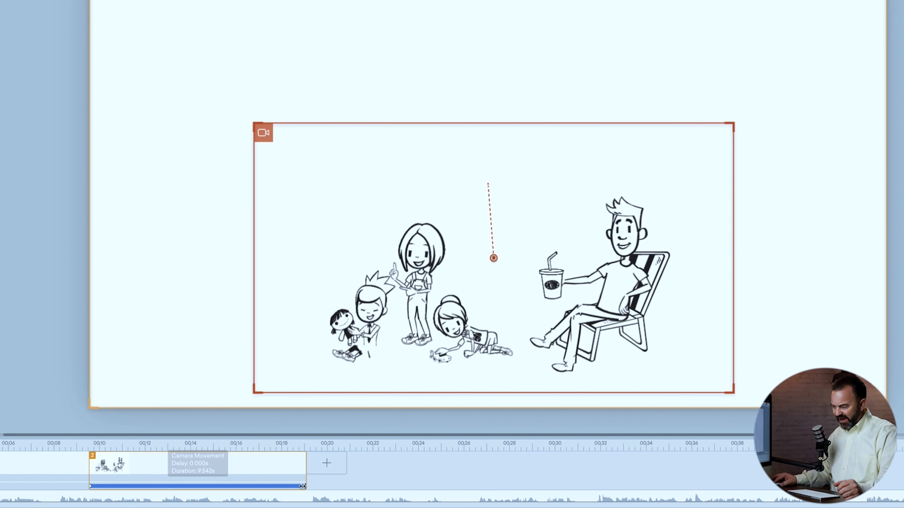
Shorten the second scene's camera movement to about 1 s from the scene start, preview it, and select that scene
left_click_drag(304, 486, 106, 480)
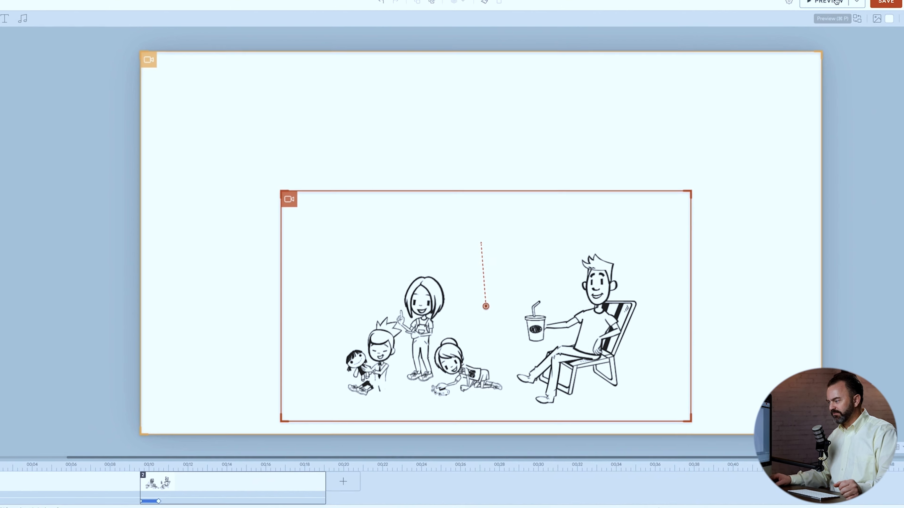
left_click(836, 1)
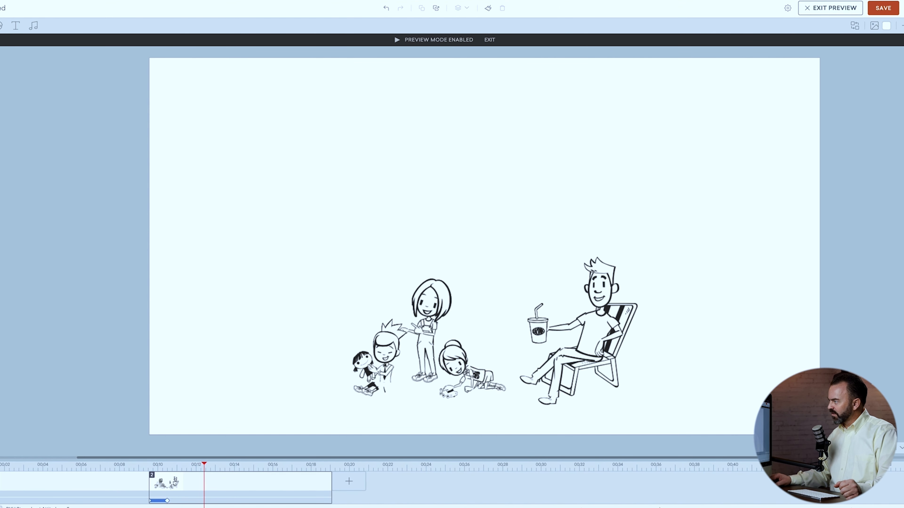
left_click(838, 9)
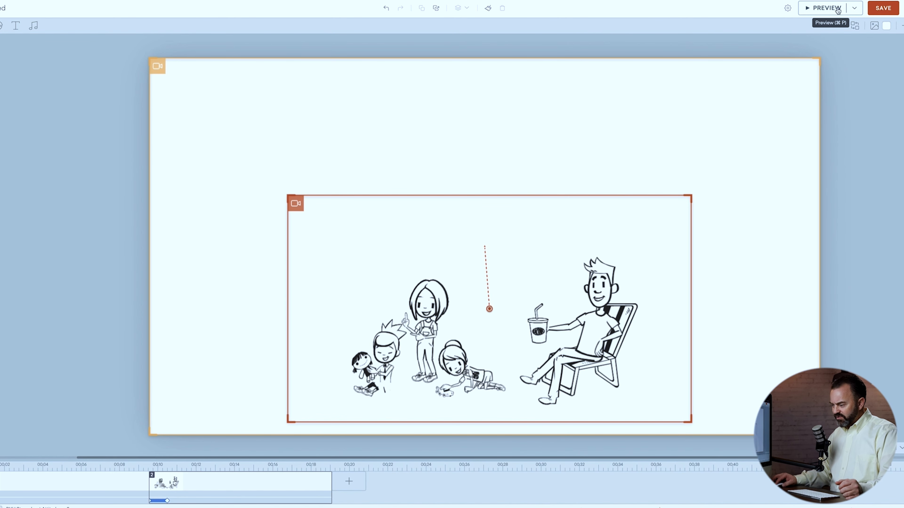
left_click(235, 484)
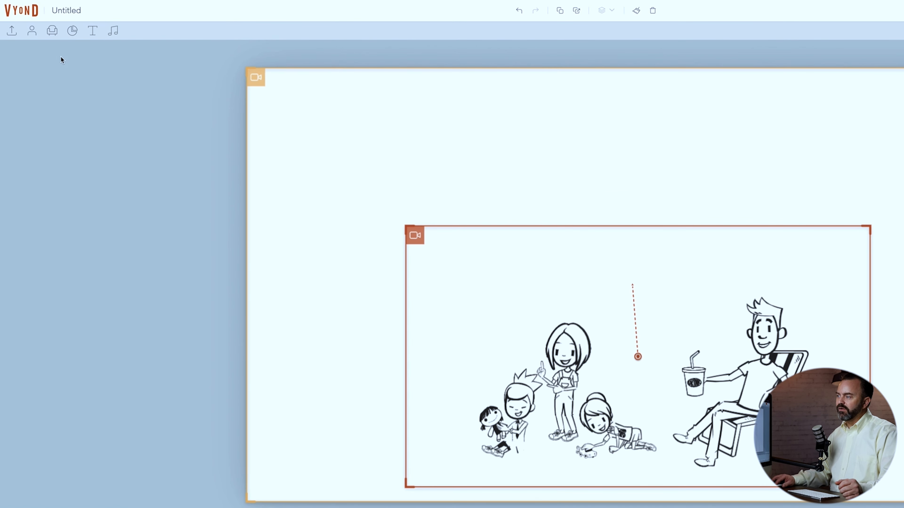
Search the props for "house" and add the plain house with the solid black roof to the second scene
left_click(53, 32)
left_click(70, 50)
type("house")
key("Return")
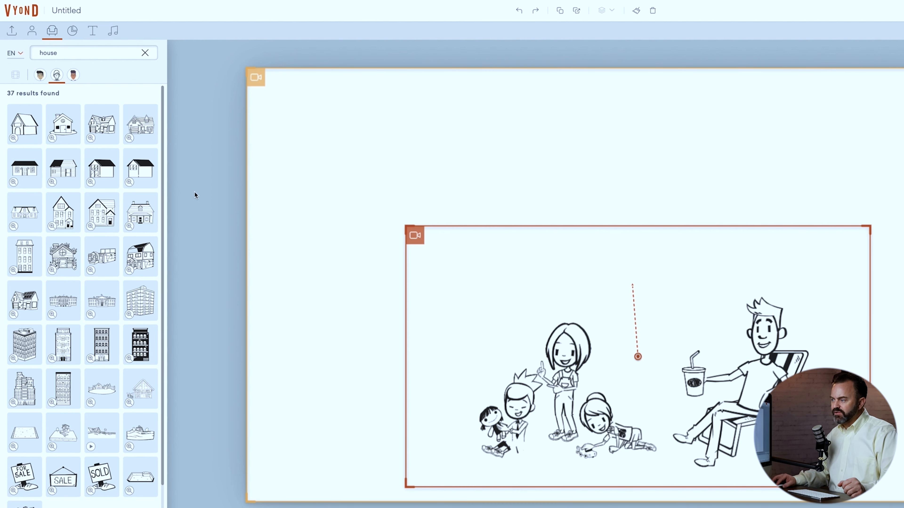
left_click(141, 170)
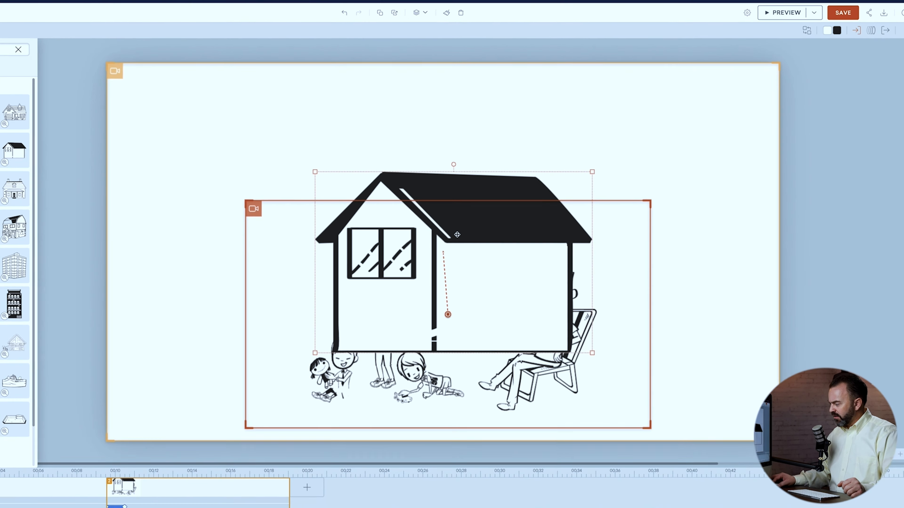
Move the house to the lower right of the stage over the seated man and stretch it taller and narrower
left_click_drag(571, 272, 743, 310)
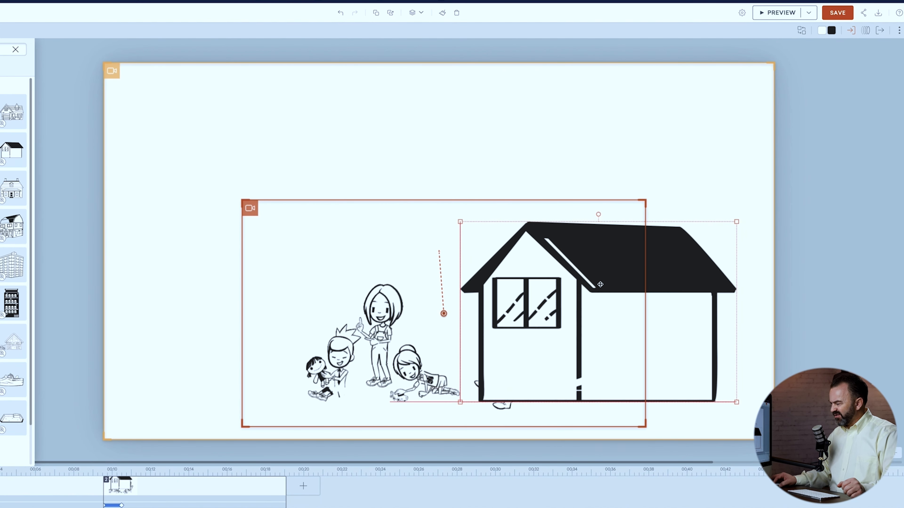
left_click_drag(600, 285, 599, 292)
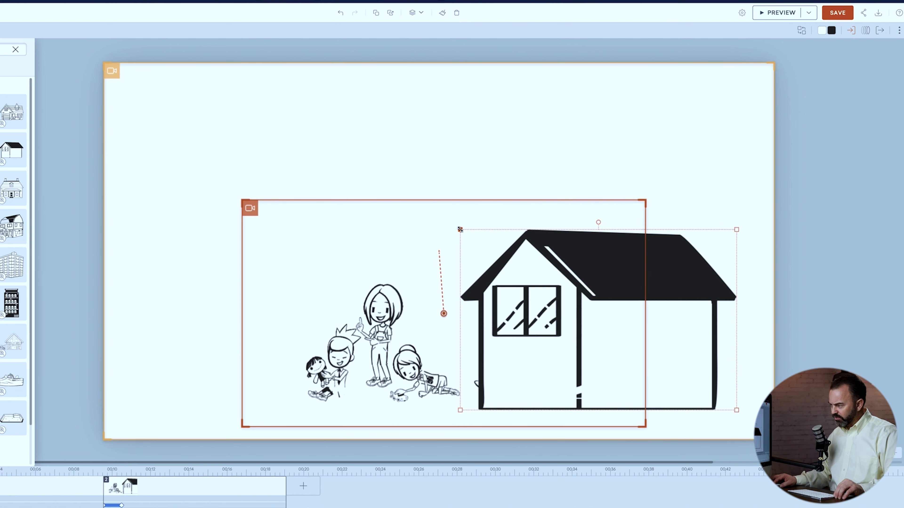
left_click_drag(460, 229, 513, 138)
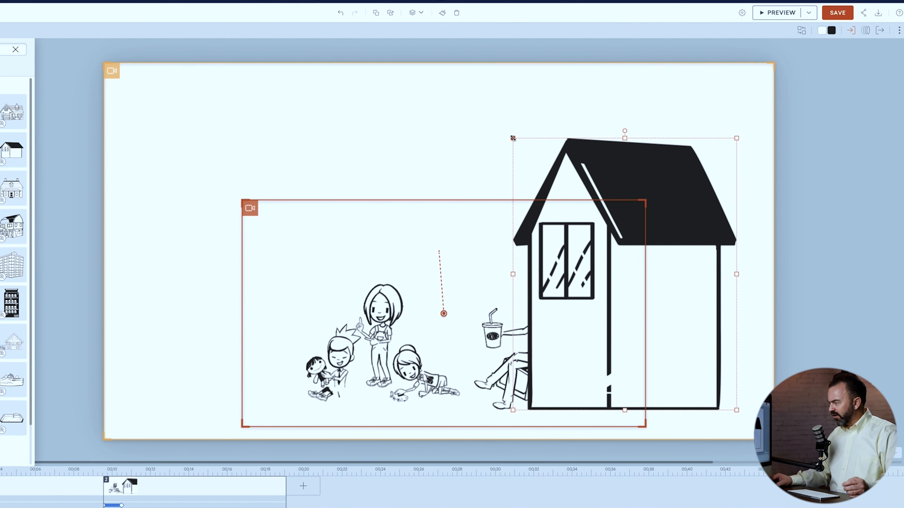
Mirror the house and send it to the back, positioned slightly further right and lower behind the seated man
right_click(626, 169)
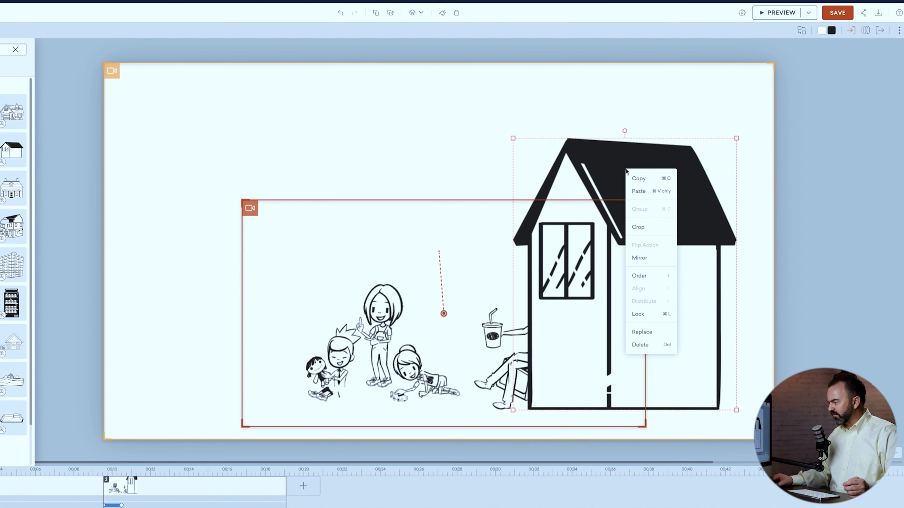
left_click(648, 260)
left_click_drag(654, 162, 678, 162)
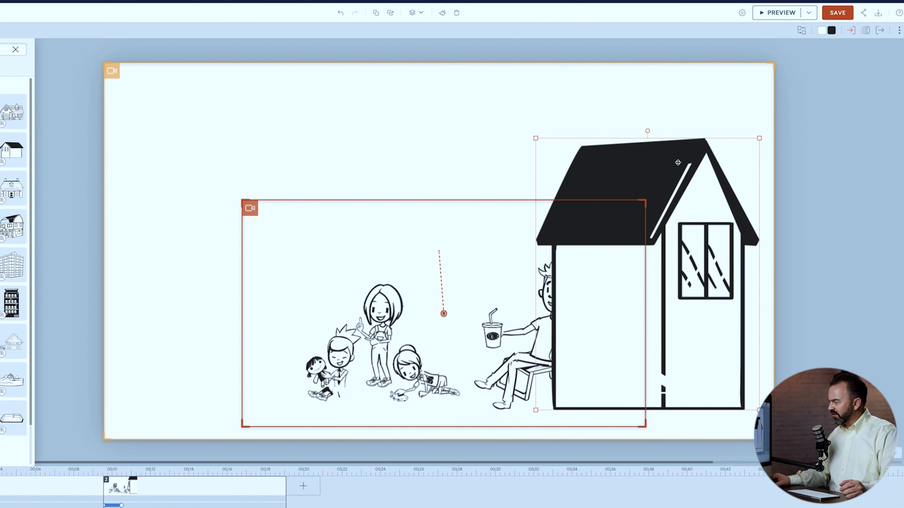
right_click(677, 163)
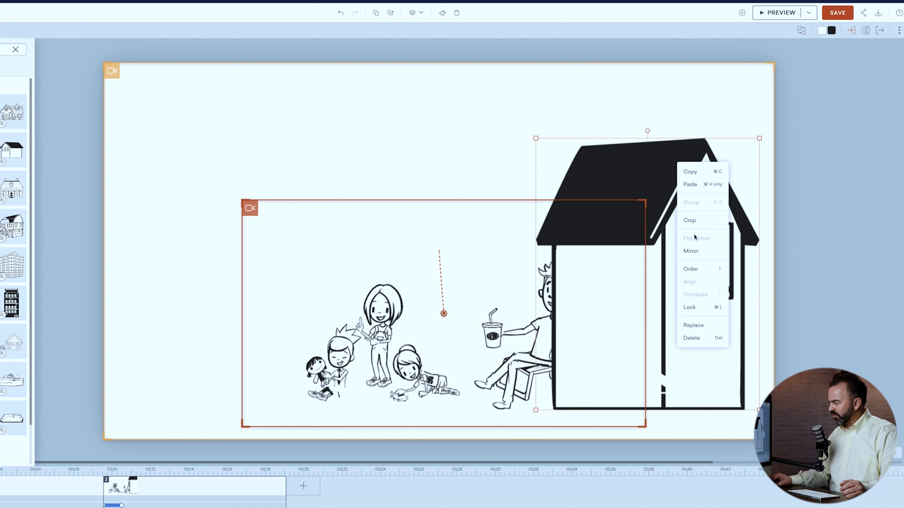
mouse_move(692, 272)
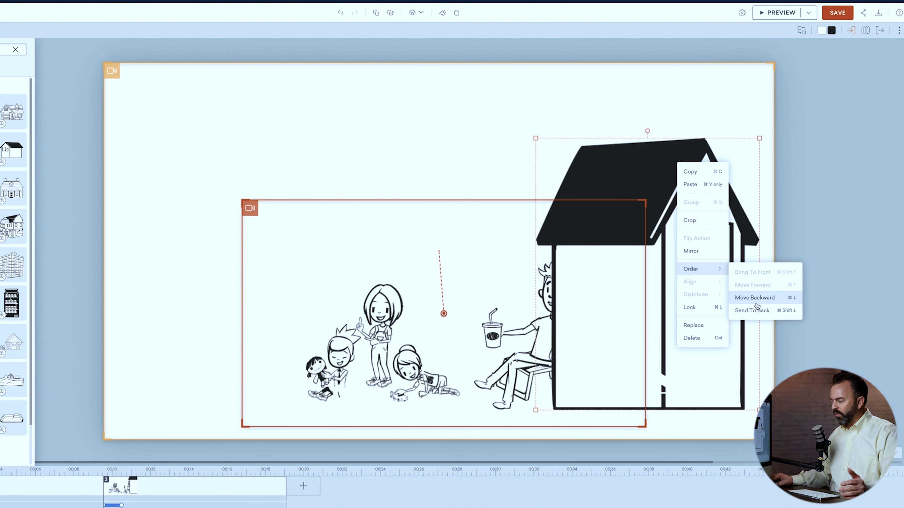
left_click(751, 311)
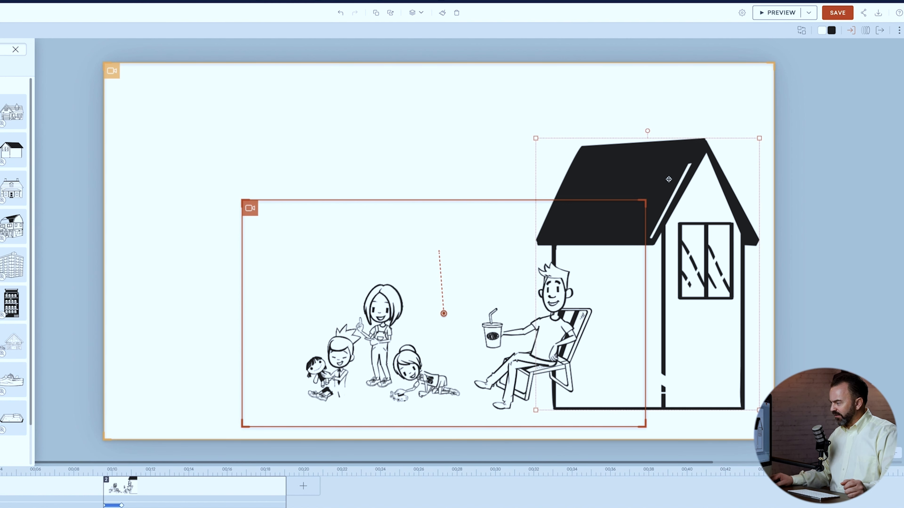
left_click_drag(668, 178, 669, 182)
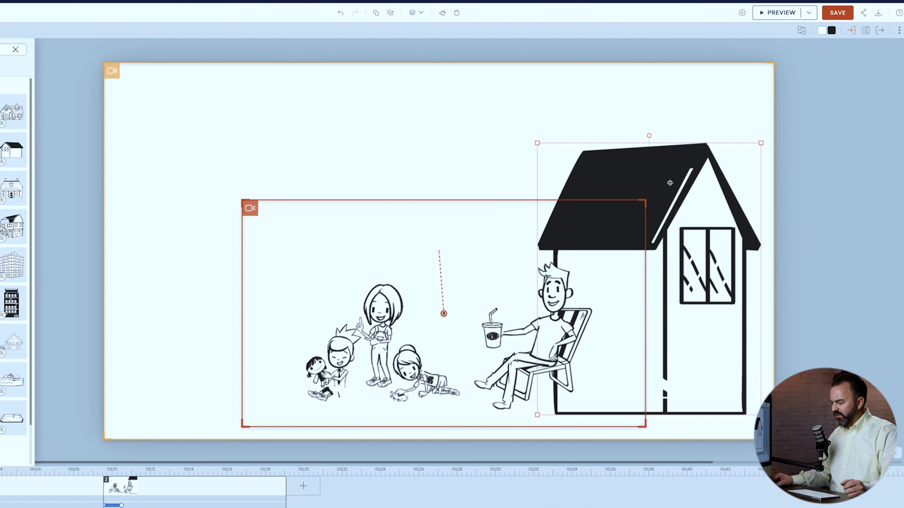